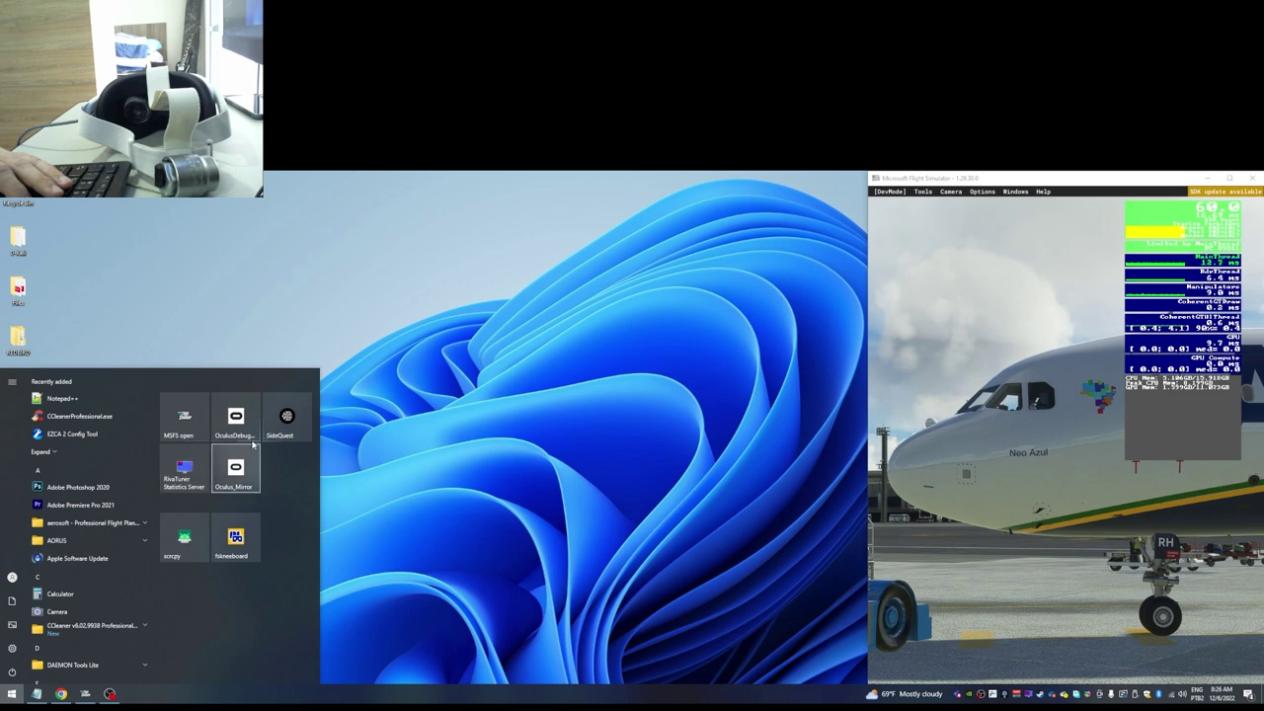
# Launch Oculus Debug Tool and SideQuest and move their windows toward the middle of the desktop.
pyautogui.click(235, 417)
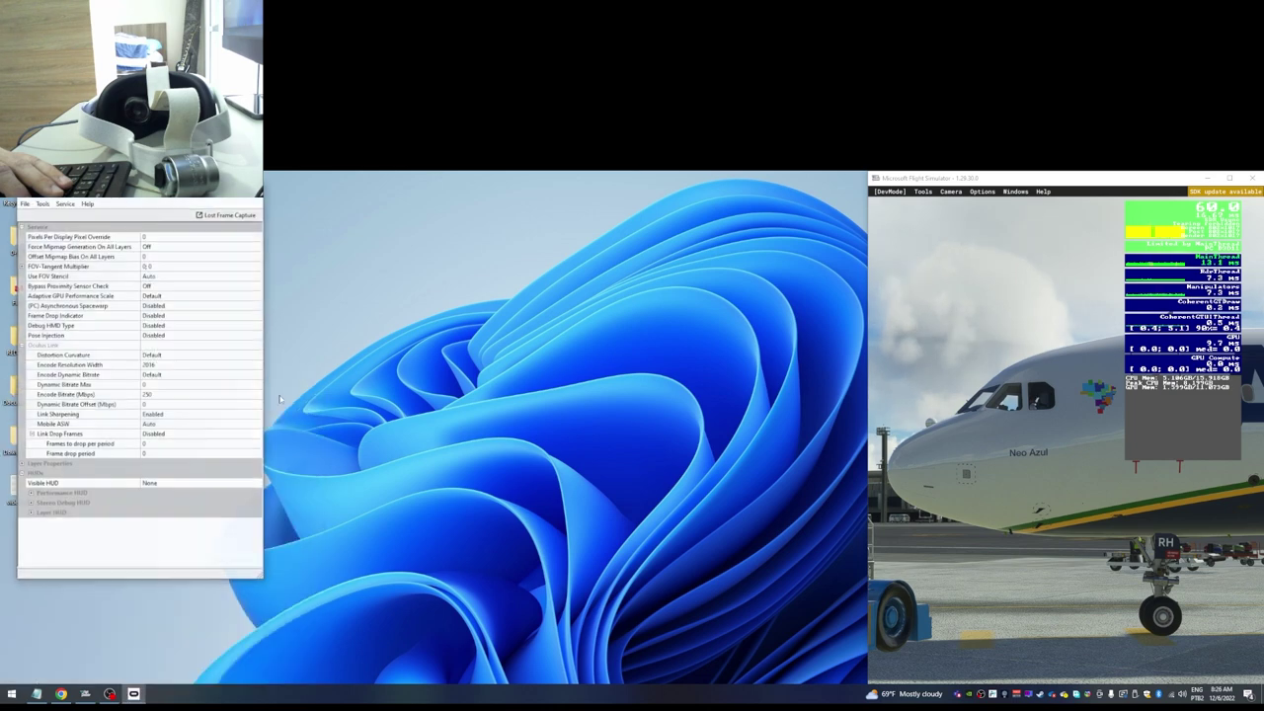
pyautogui.moveTo(394, 227); pyautogui.dragTo(398, 228)
pyautogui.press('super')
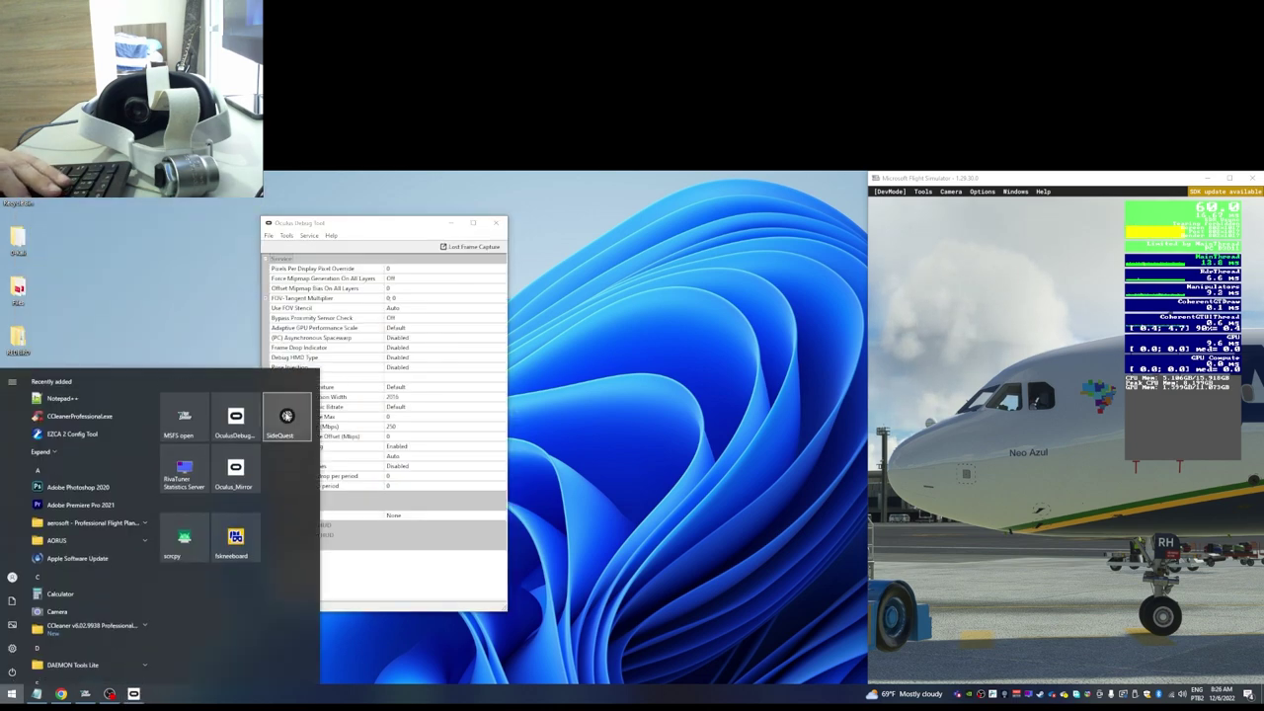
pyautogui.click(295, 413)
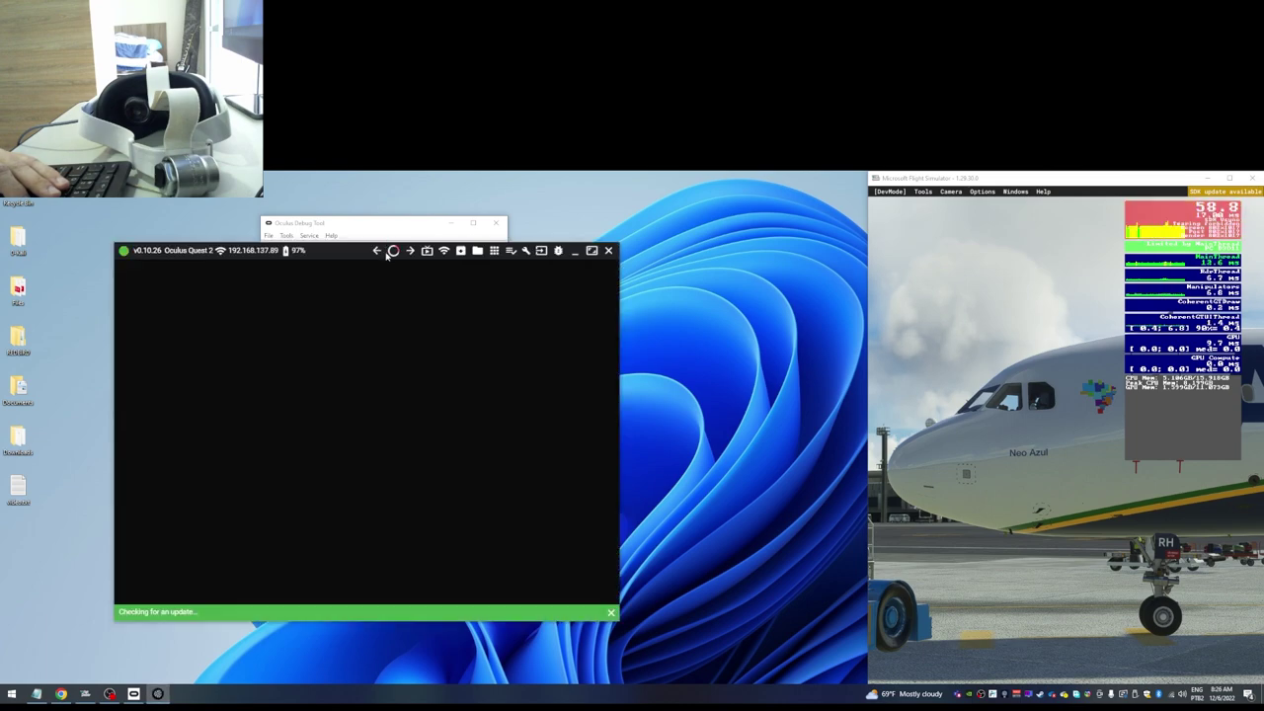
pyautogui.moveTo(349, 256); pyautogui.dragTo(573, 251)
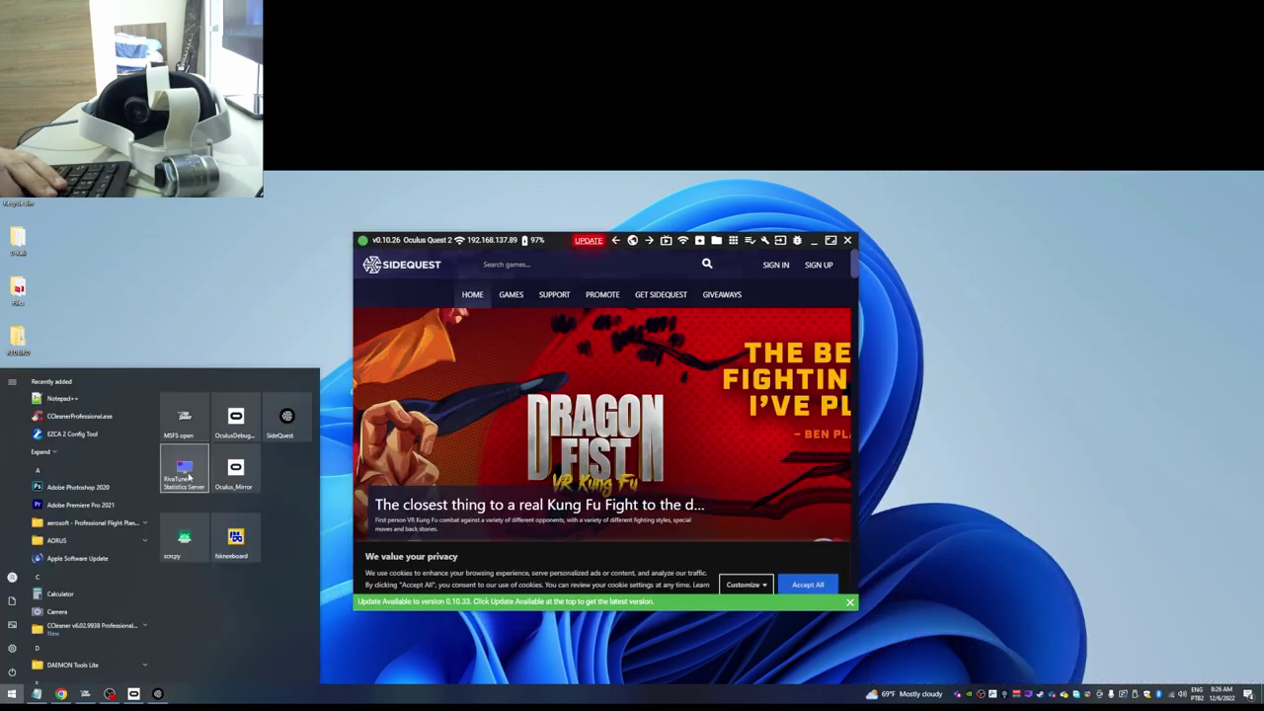
# Open RivaTuner Statistics Server, reposition its window, and bring up the list of pinned apps.
pyautogui.click(1027, 695)
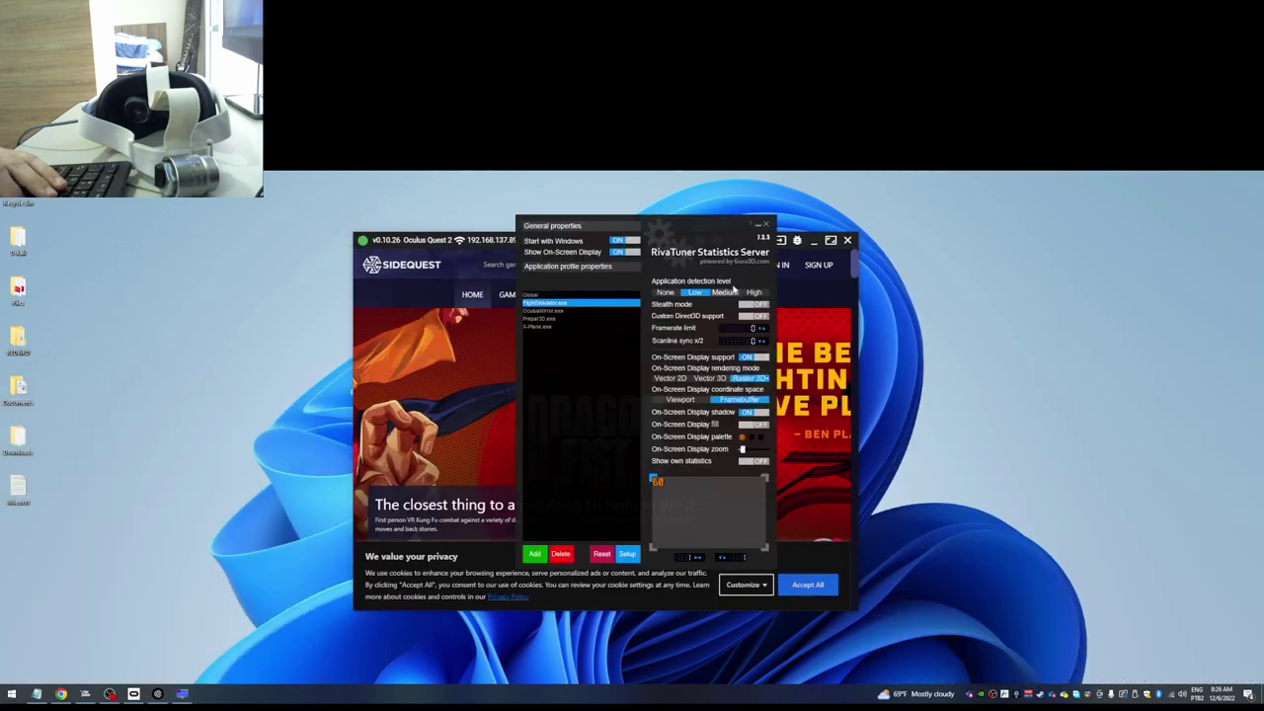
pyautogui.moveTo(650, 225)
pyautogui.mouseDown()
pyautogui.moveTo(670, 223)
pyautogui.moveTo(648, 223)
pyautogui.moveTo(666, 237)
pyautogui.mouseUp()
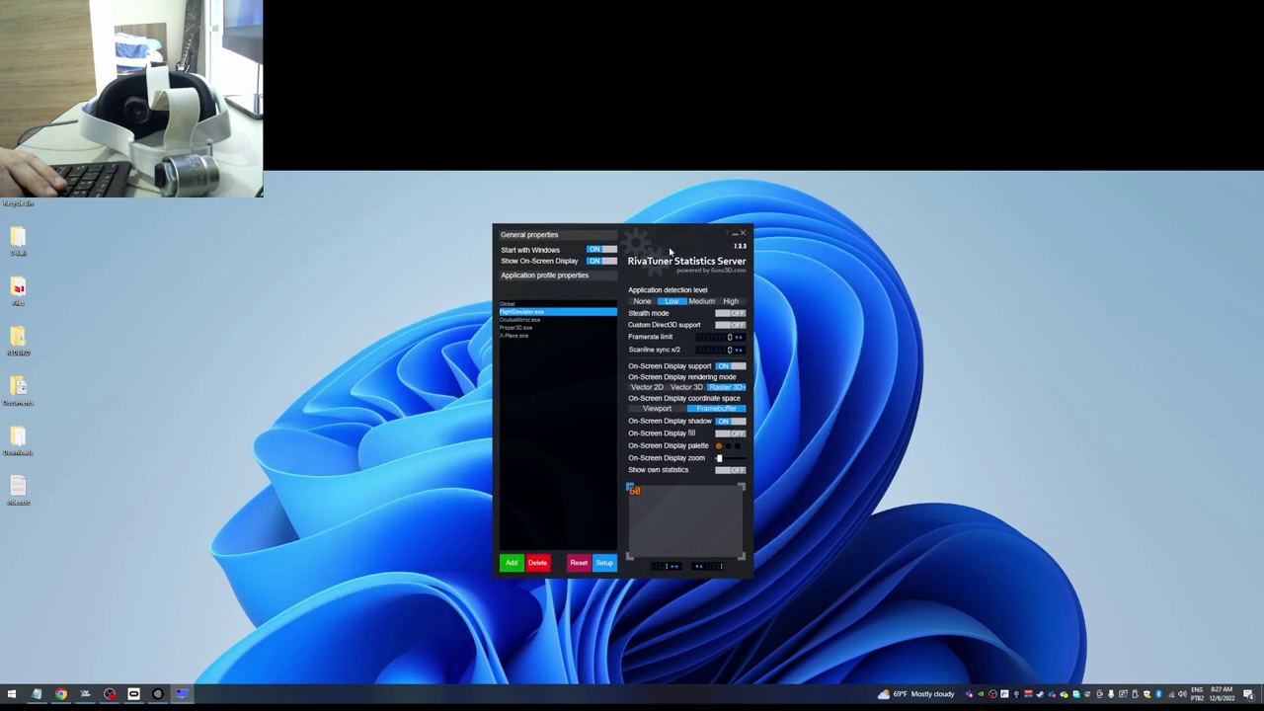
pyautogui.press('super')
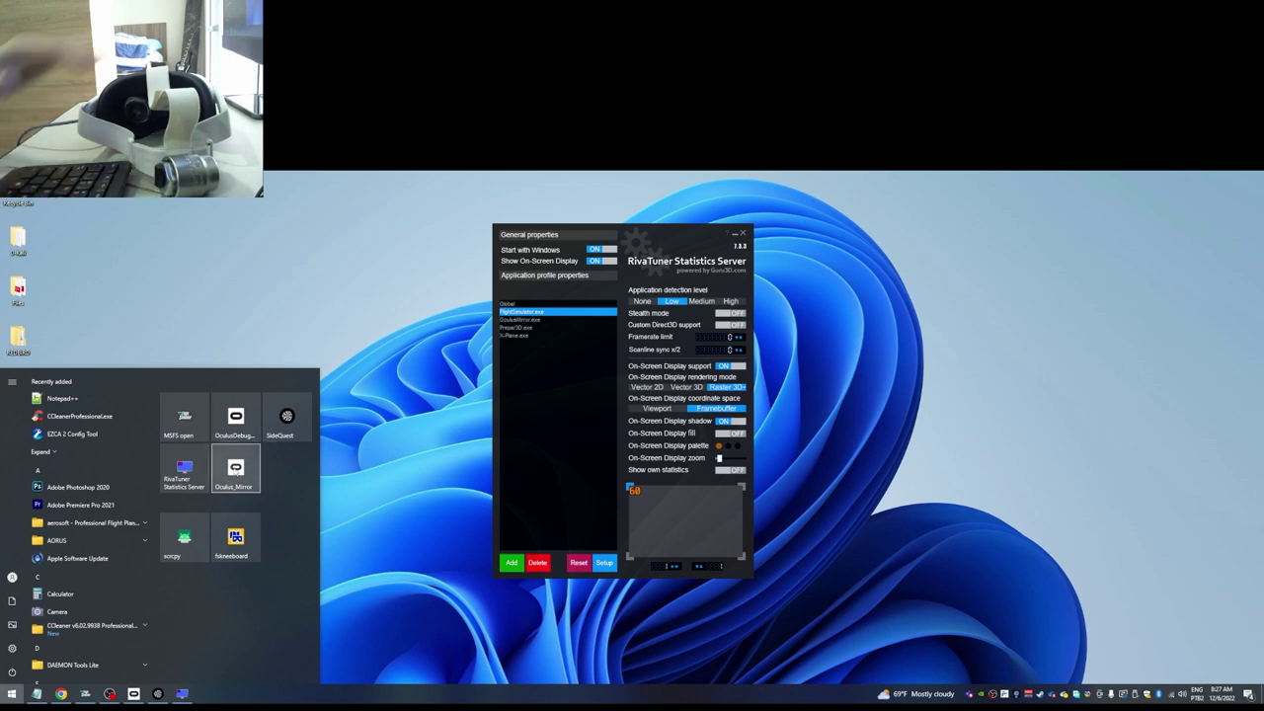
# Browse in File Explorer to C:\Program Files\Oculus\Support\oculus-diagnostics.
pyautogui.press('super+e')
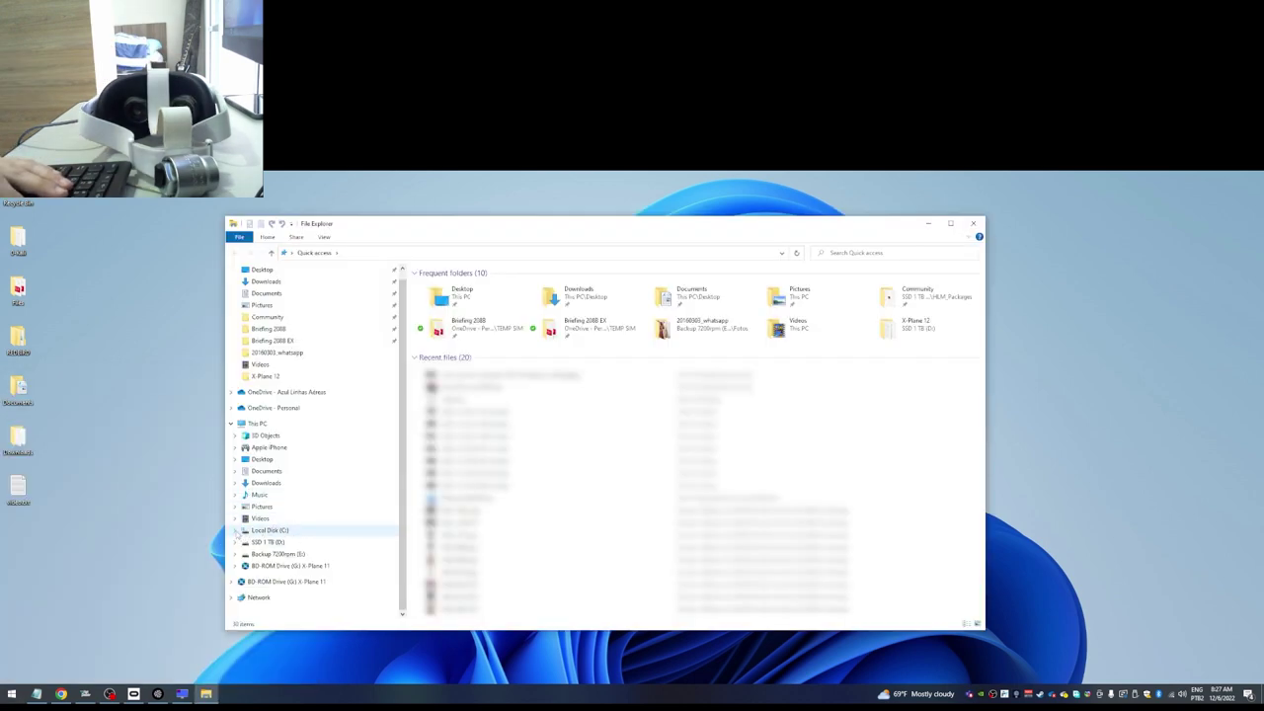
pyautogui.click(236, 530)
pyautogui.click(239, 530)
pyautogui.click(242, 530)
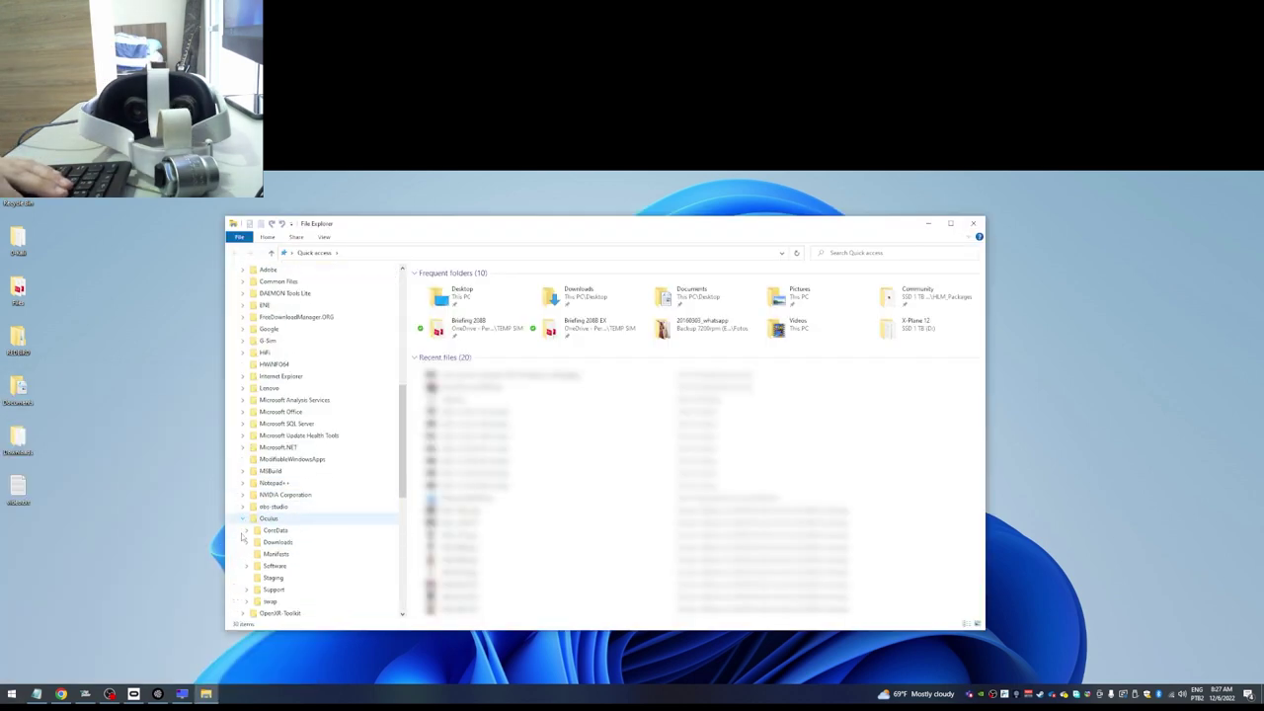
pyautogui.click(246, 590)
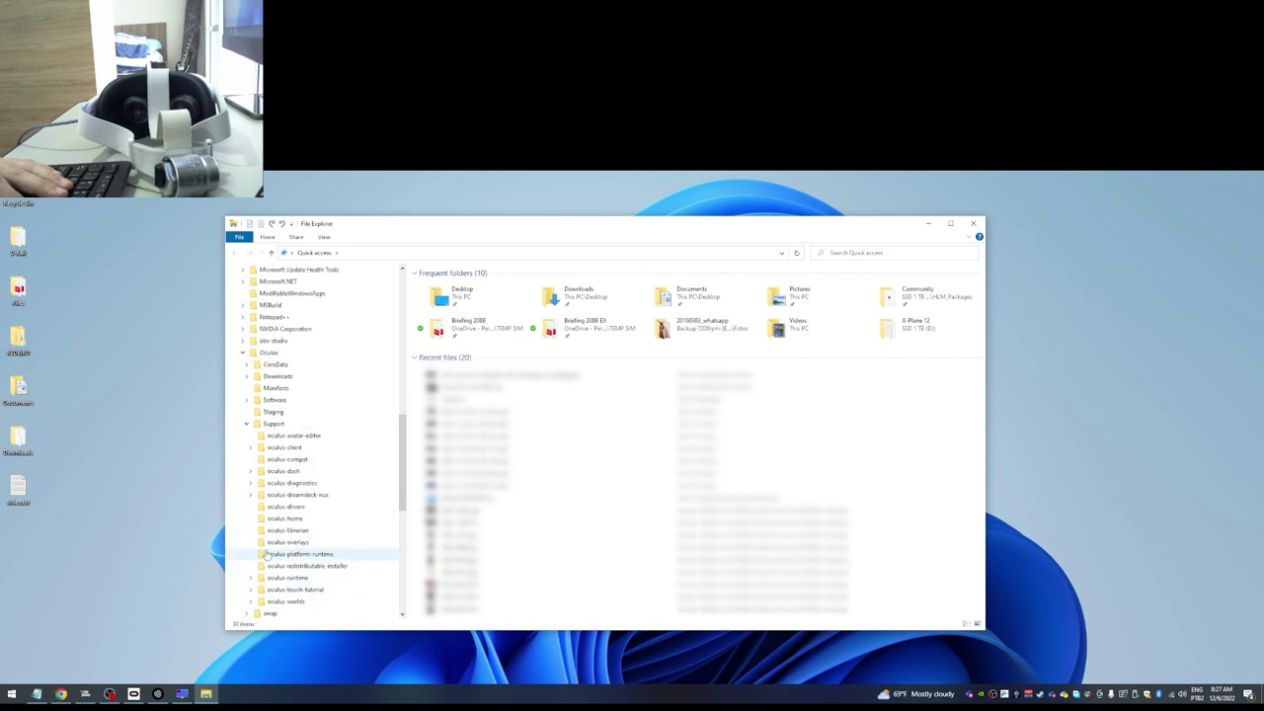
pyautogui.click(281, 484)
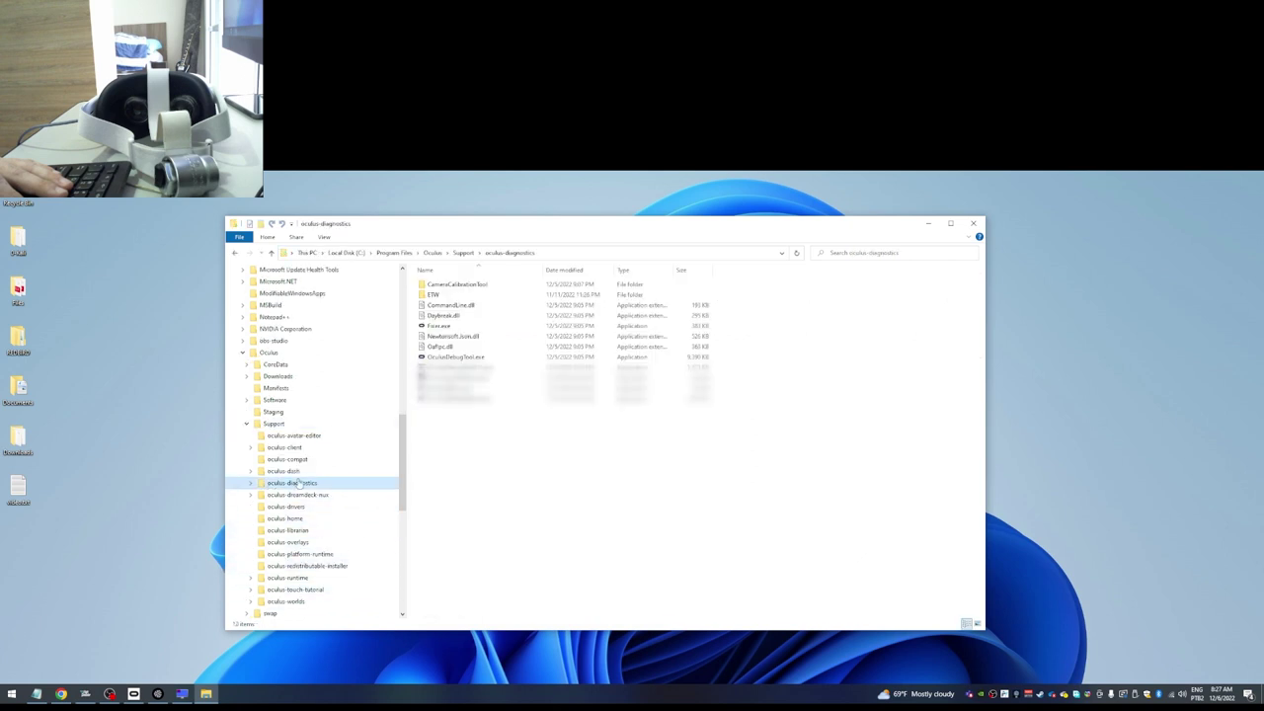
# Launch OculusDebugTool.exe from the oculus-diagnostics folder and close its window again.
pyautogui.doubleClick(471, 361)
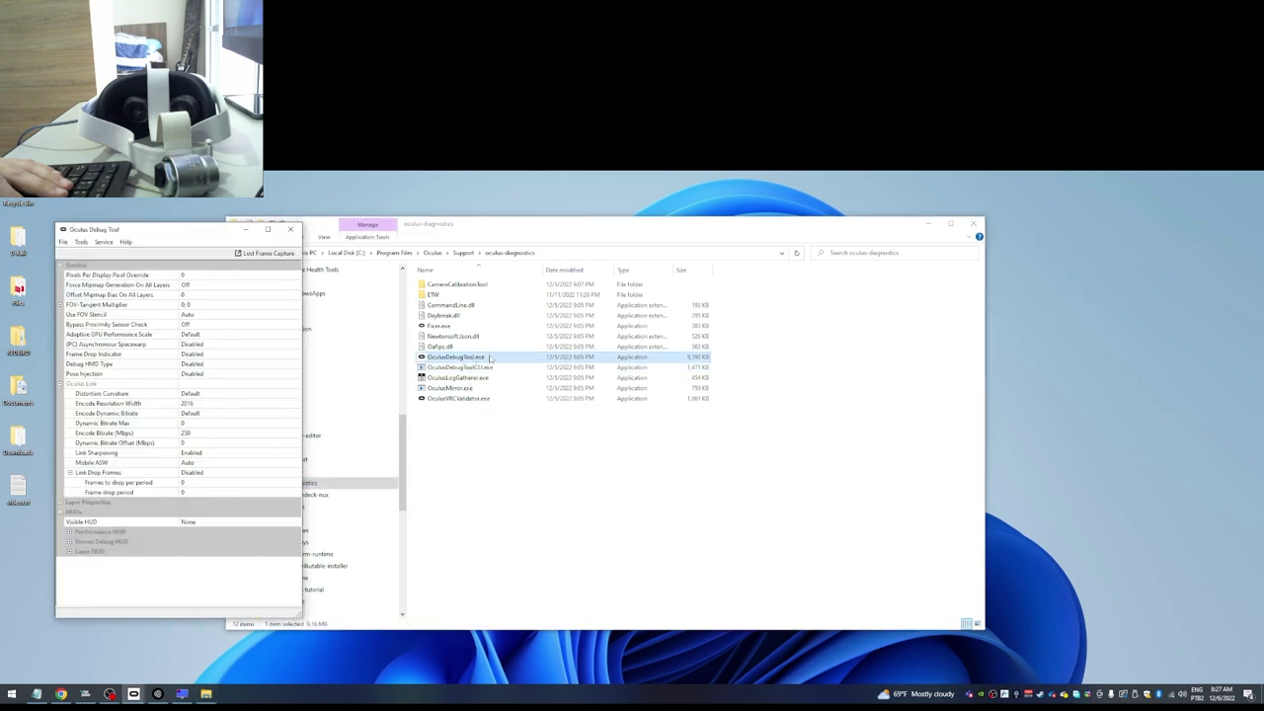
pyautogui.moveTo(195, 230); pyautogui.dragTo(619, 226)
pyautogui.click(716, 226)
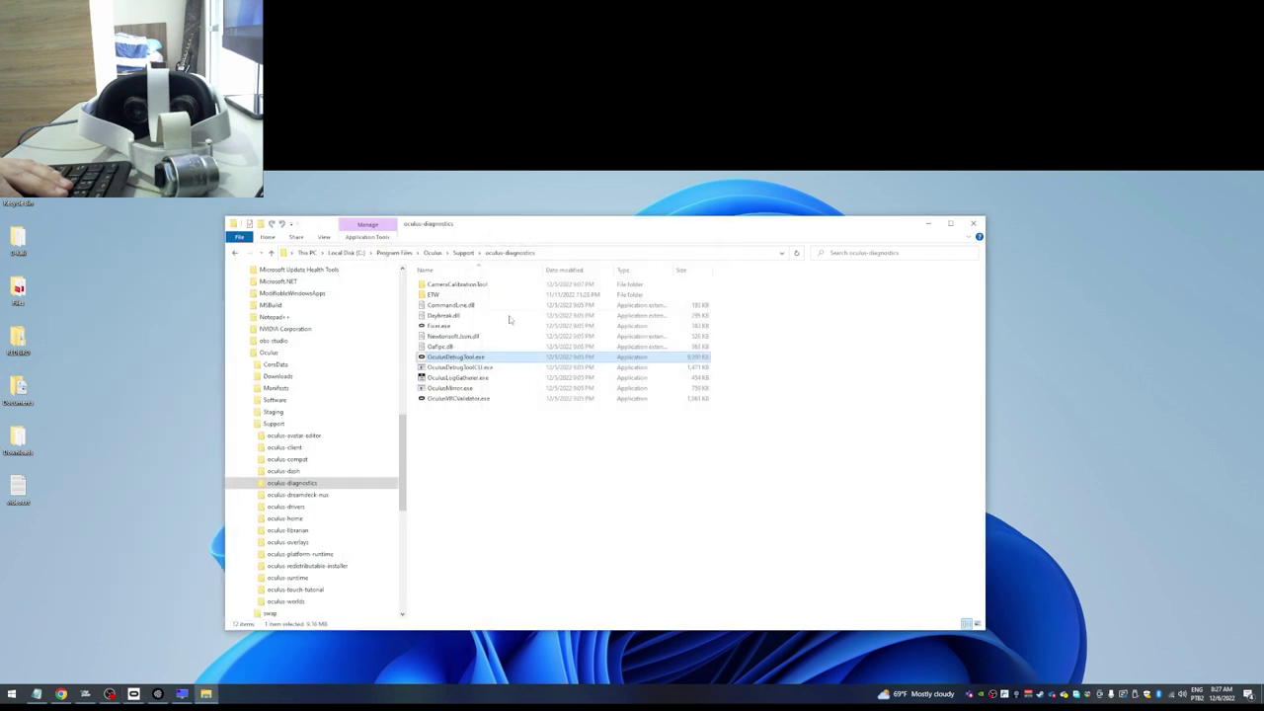
# Check the Start pinning option for OculusDebugTool.exe and view the pinned shortcuts.
pyautogui.rightClick(427, 359)
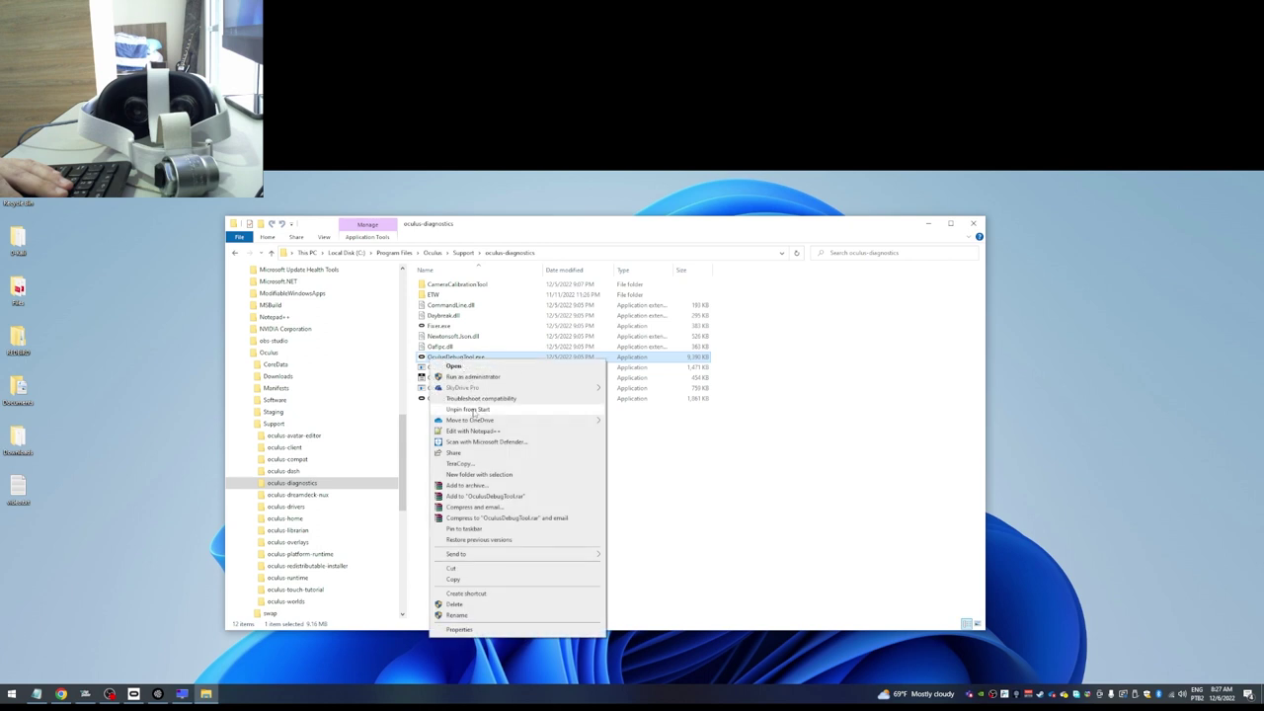
pyautogui.press('super')
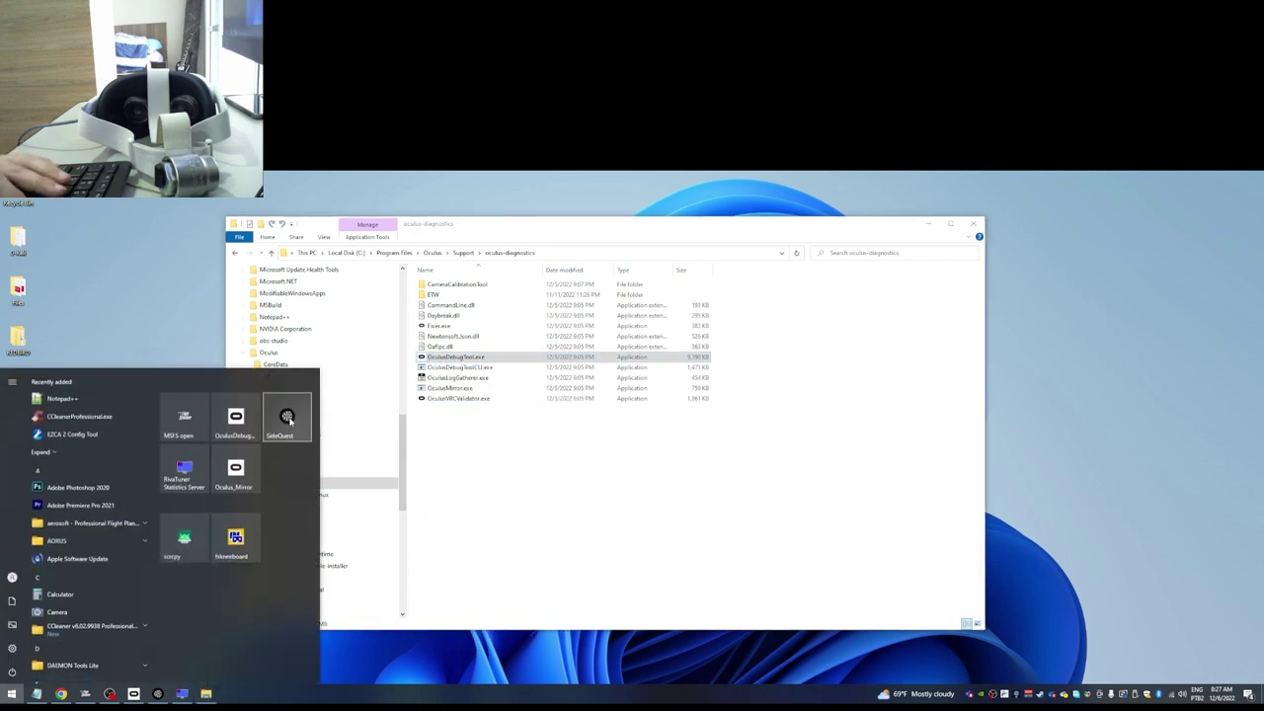
pyautogui.click(550, 474)
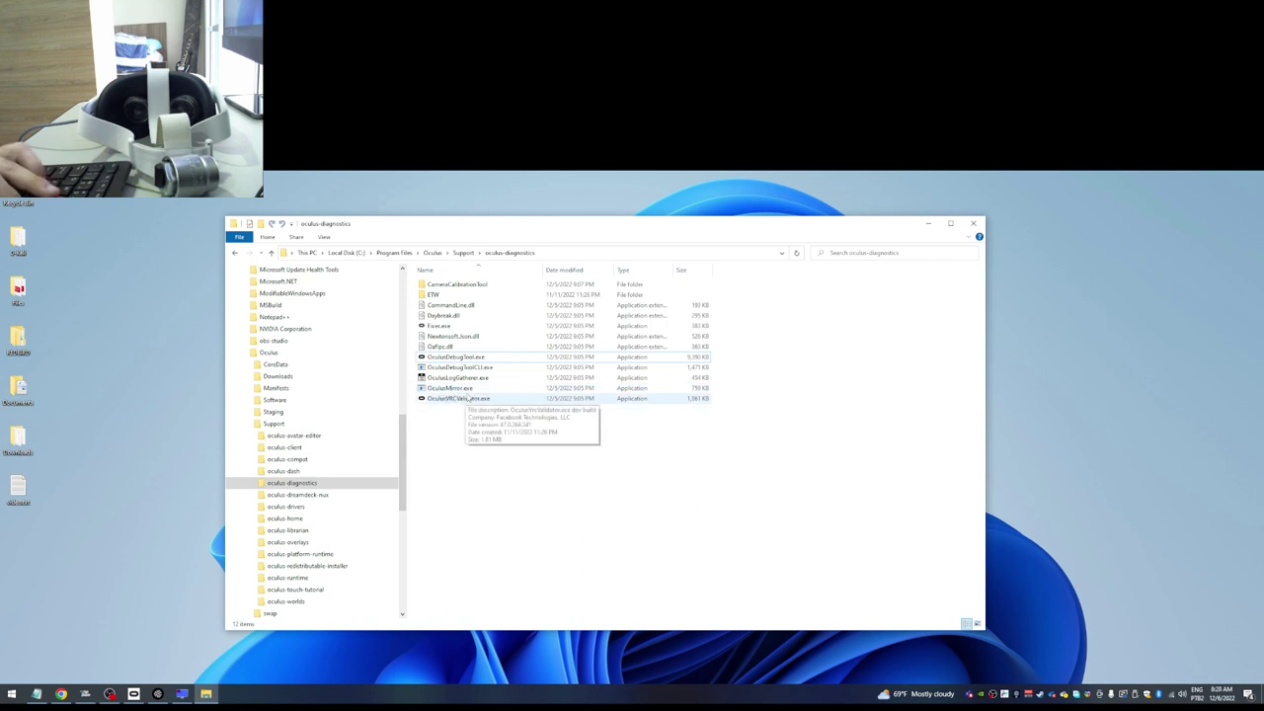
# Open the Batches folder that holds the Oculus_Mirror shortcut and open Oculus_Mirror.bat in Notepad++.
pyautogui.press('super')
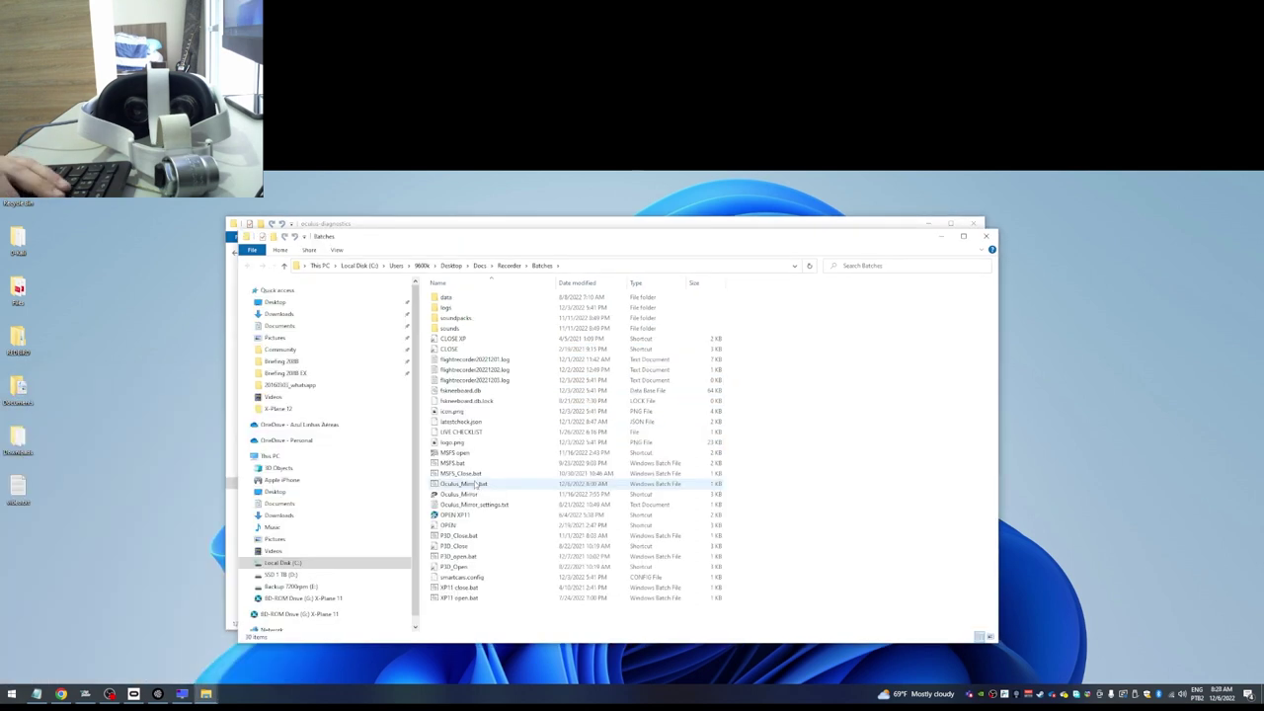
pyautogui.click(489, 488)
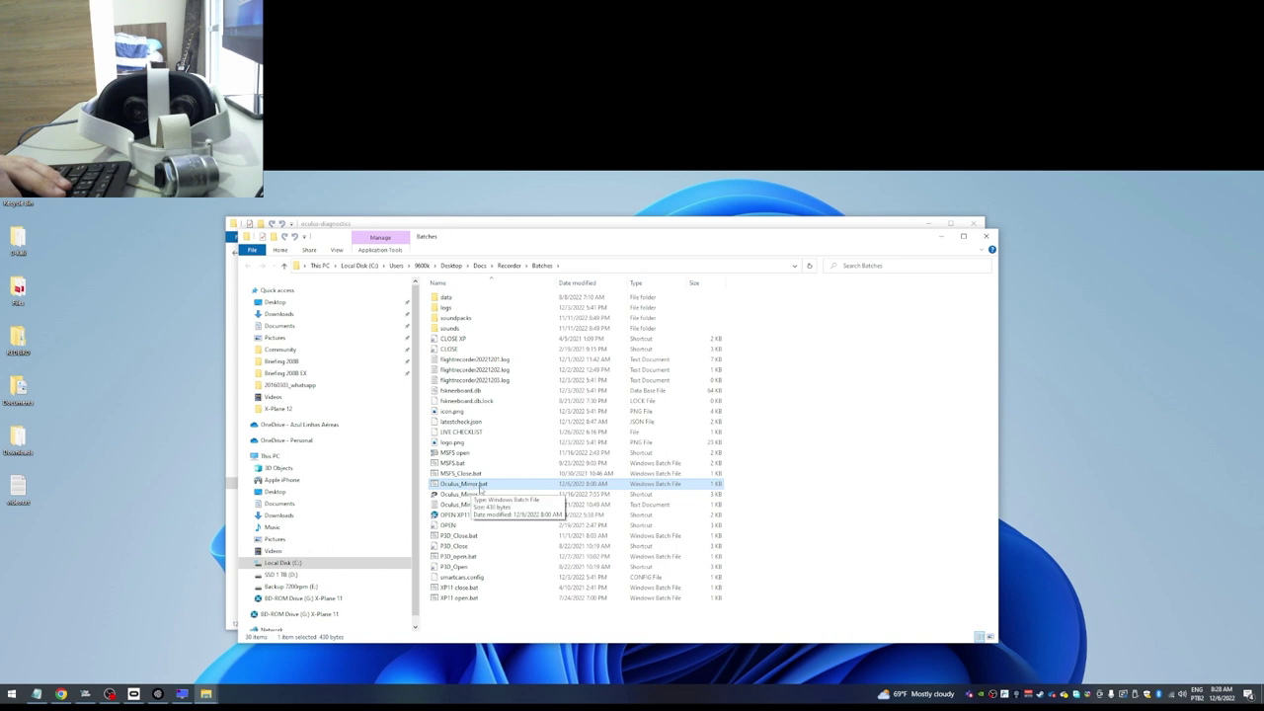
pyautogui.rightClick(474, 489)
pyautogui.click(538, 265)
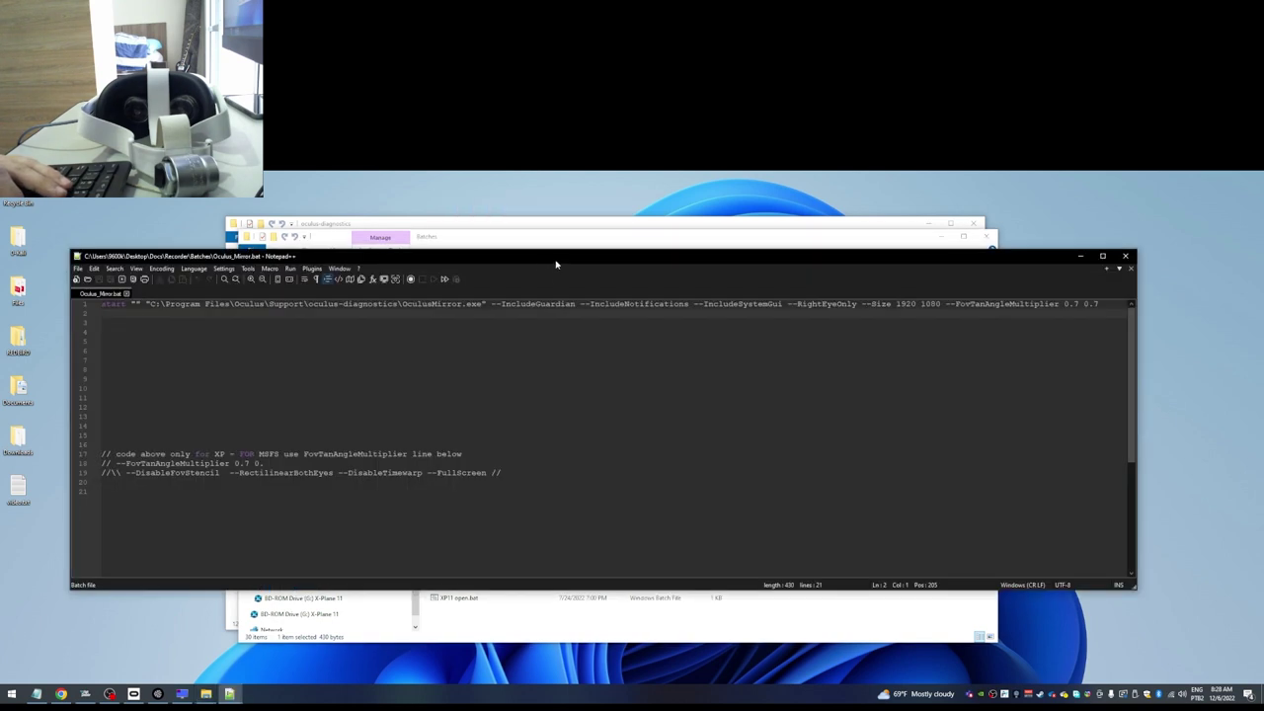
# Examine the OculusMirror.exe path, the Include options and the FovTanAngleMultiplier parameter in line 1.
pyautogui.moveTo(115, 305); pyautogui.dragTo(119, 304)
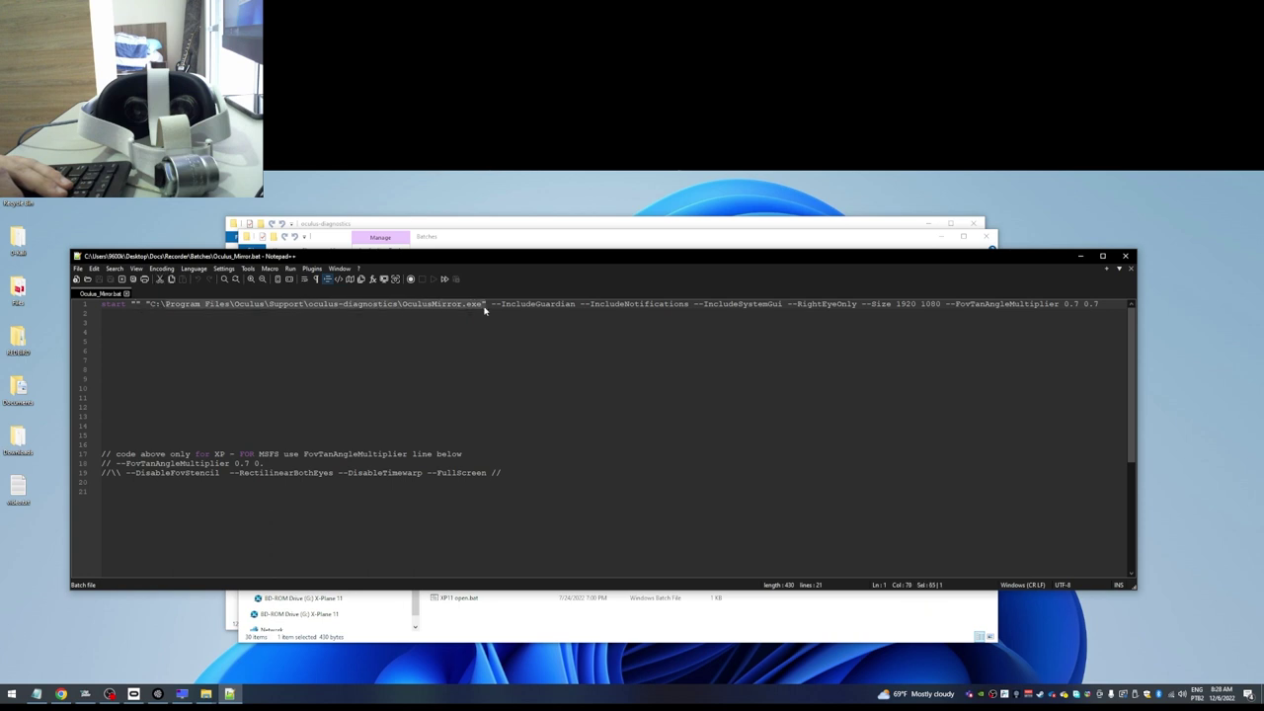
pyautogui.moveTo(501, 304); pyautogui.dragTo(635, 304)
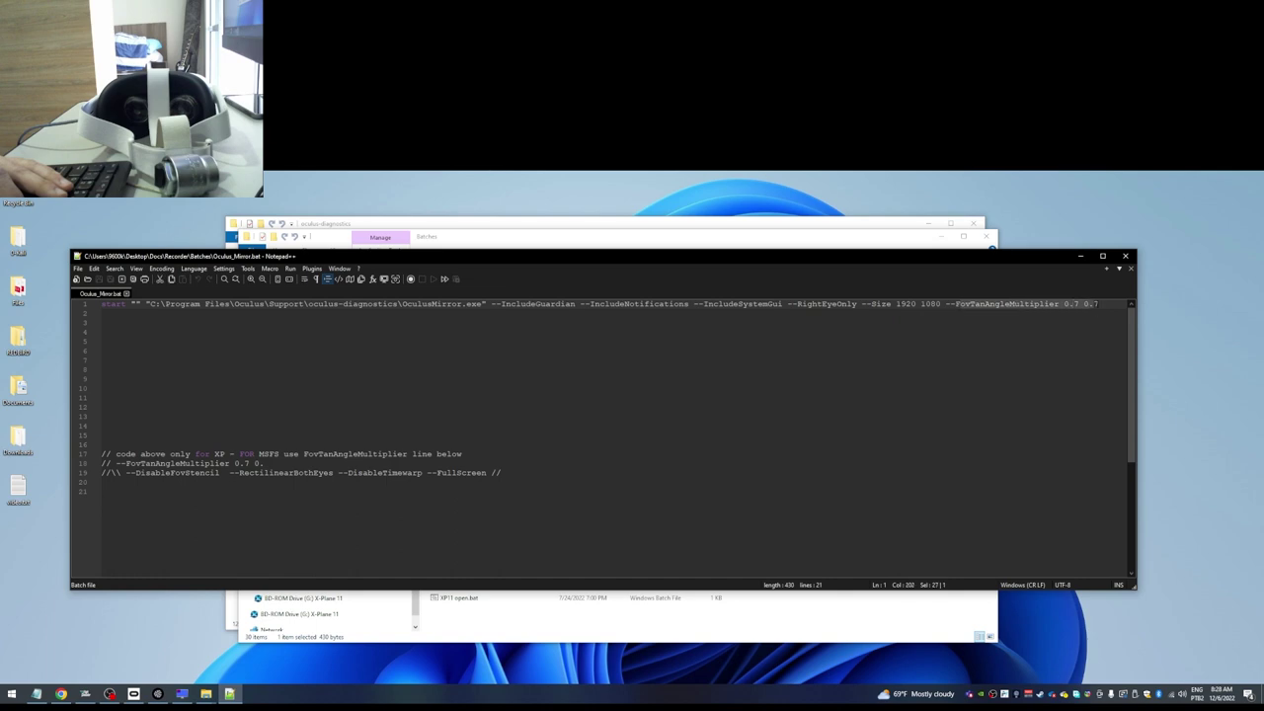
pyautogui.moveTo(1098, 304); pyautogui.dragTo(971, 304)
pyautogui.click(1006, 304)
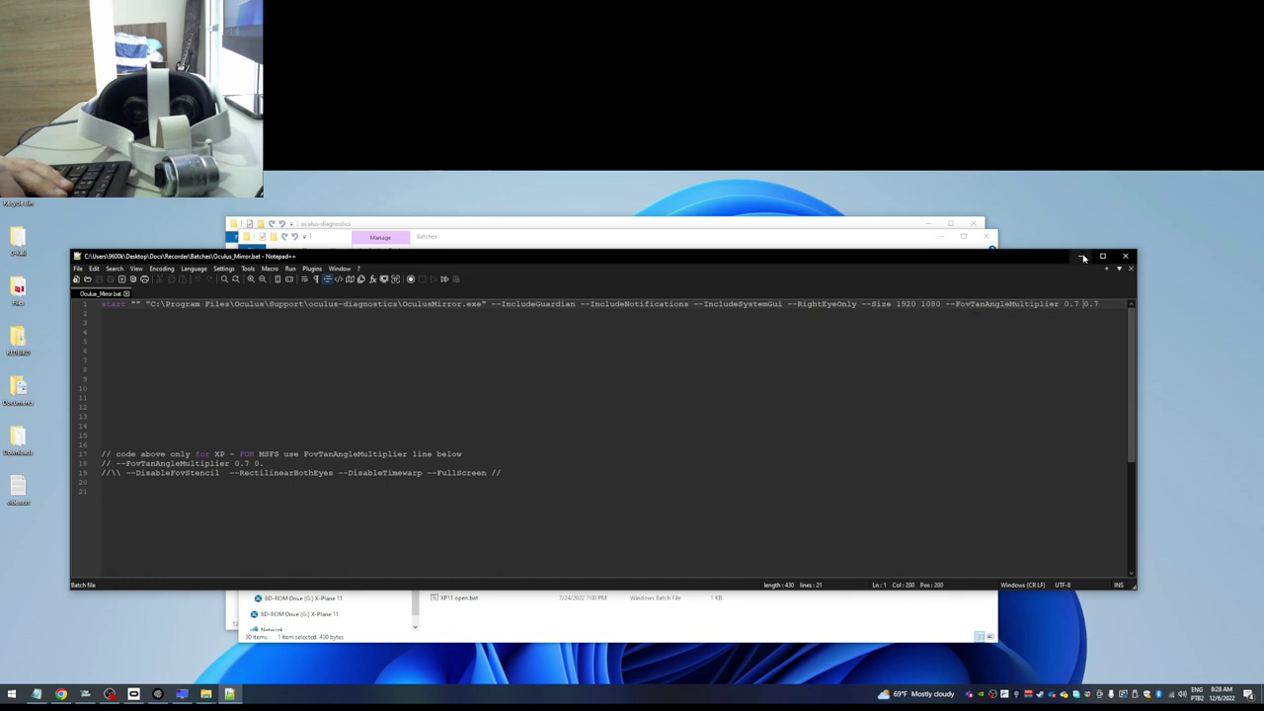
# Switch to Oculus Debug Tool and set the horizontal and vertical FOV-Tangent Multiplier to 0.7.
pyautogui.moveTo(439, 222); pyautogui.dragTo(738, 245)
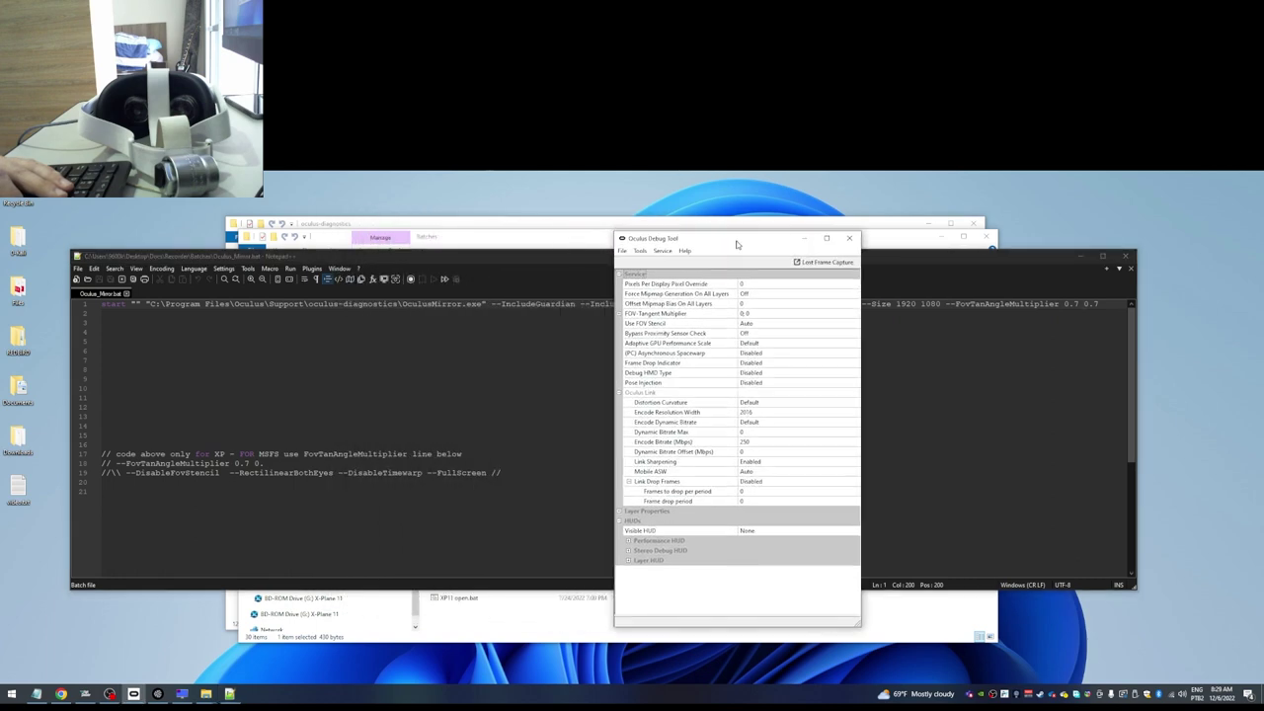
pyautogui.click(621, 314)
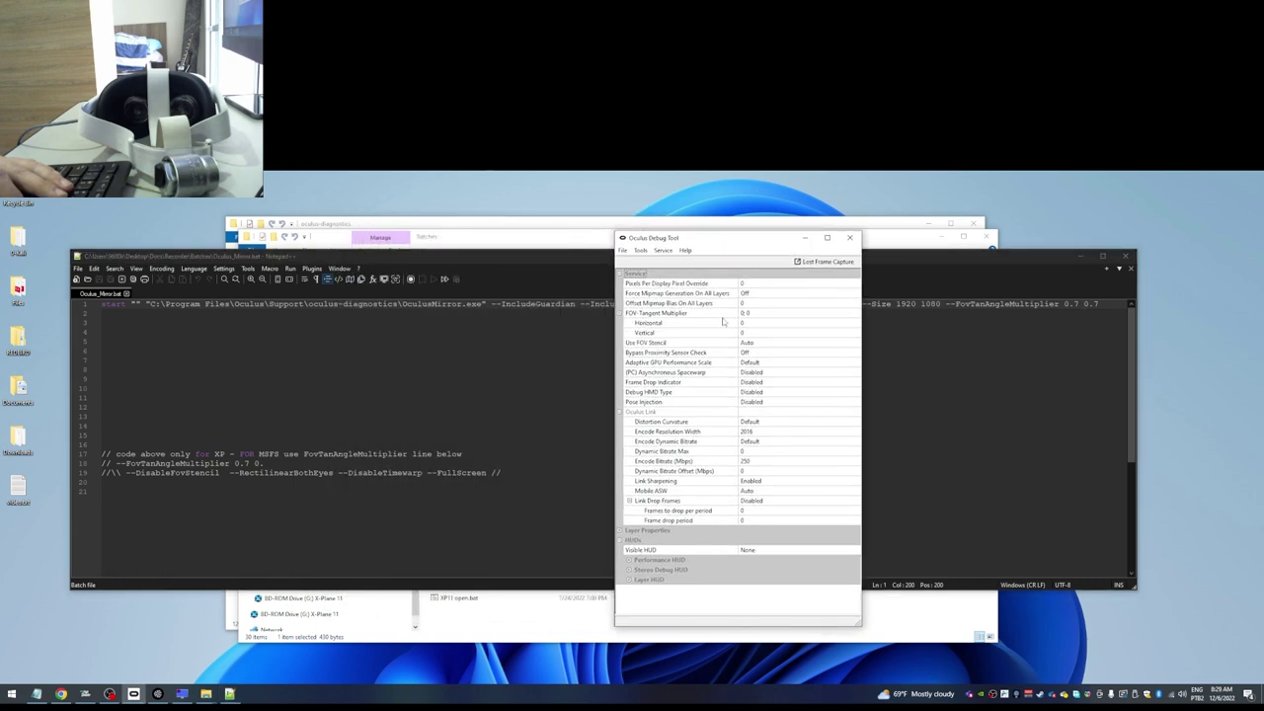
pyautogui.click(743, 323)
pyautogui.click(768, 335)
pyautogui.write('.7')
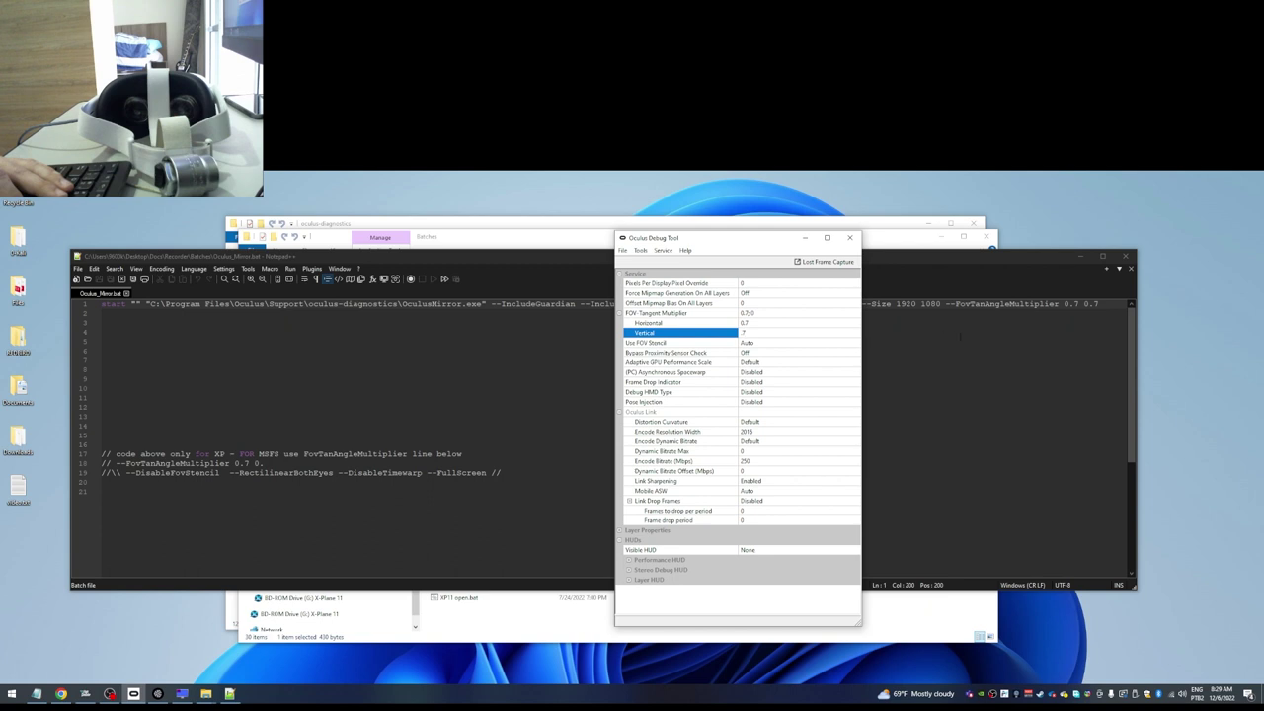
# Compare the FovTanAngleMultiplier parameter in the Notepad++ batch file with the horizontal and vertical multipliers in Oculus Debug Tool.
pyautogui.click(960, 336)
pyautogui.moveTo(1098, 304)
pyautogui.mouseDown()
pyautogui.moveTo(956, 304)
pyautogui.moveTo(1079, 304)
pyautogui.mouseUp()
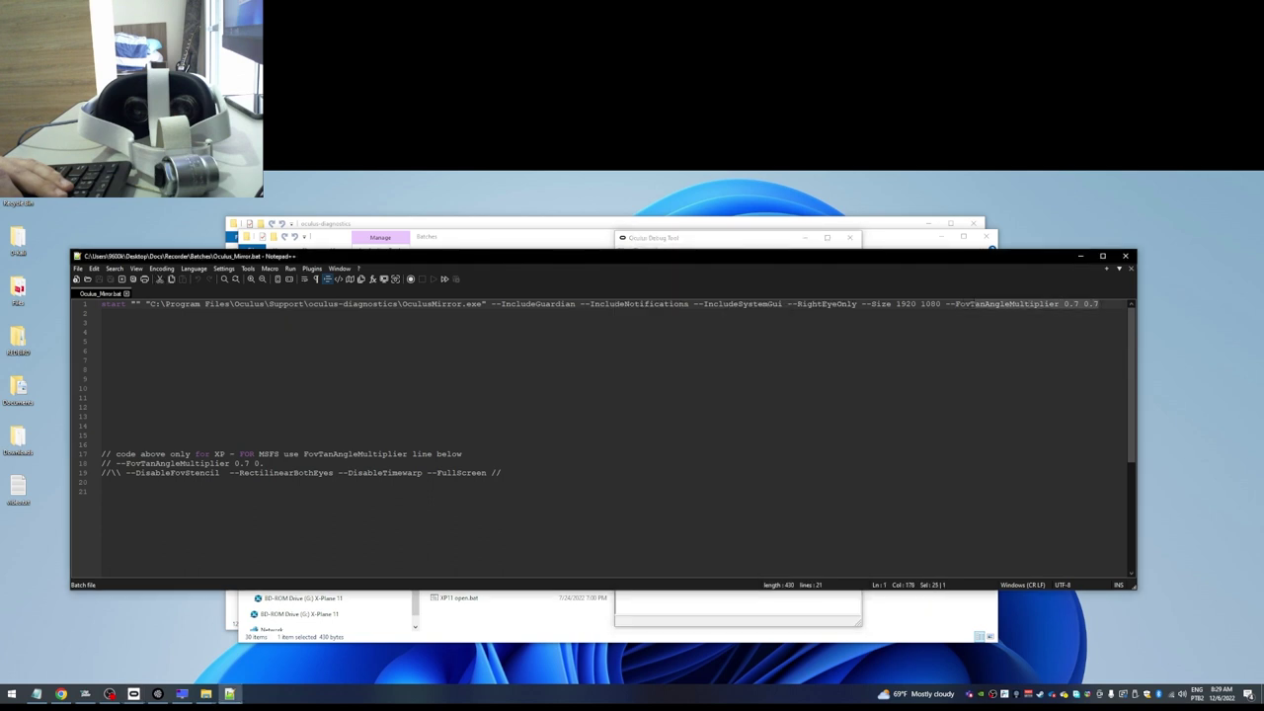
pyautogui.click(990, 304)
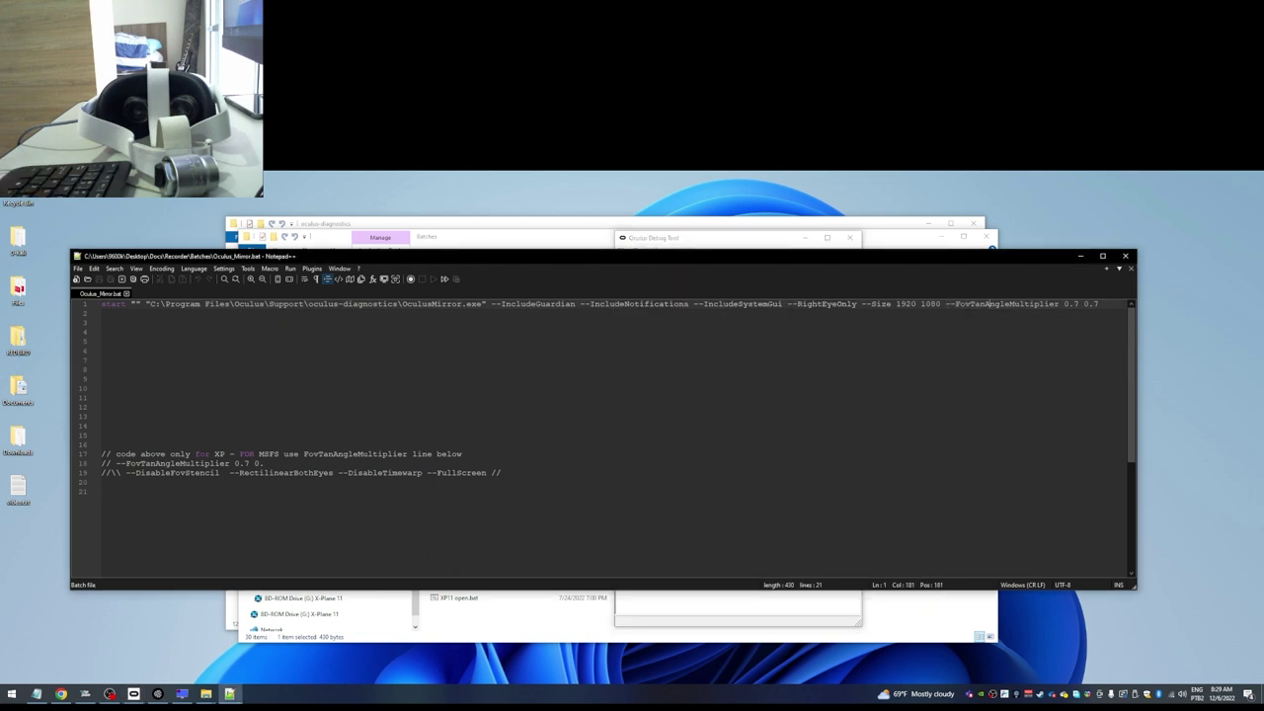
pyautogui.click(111, 695)
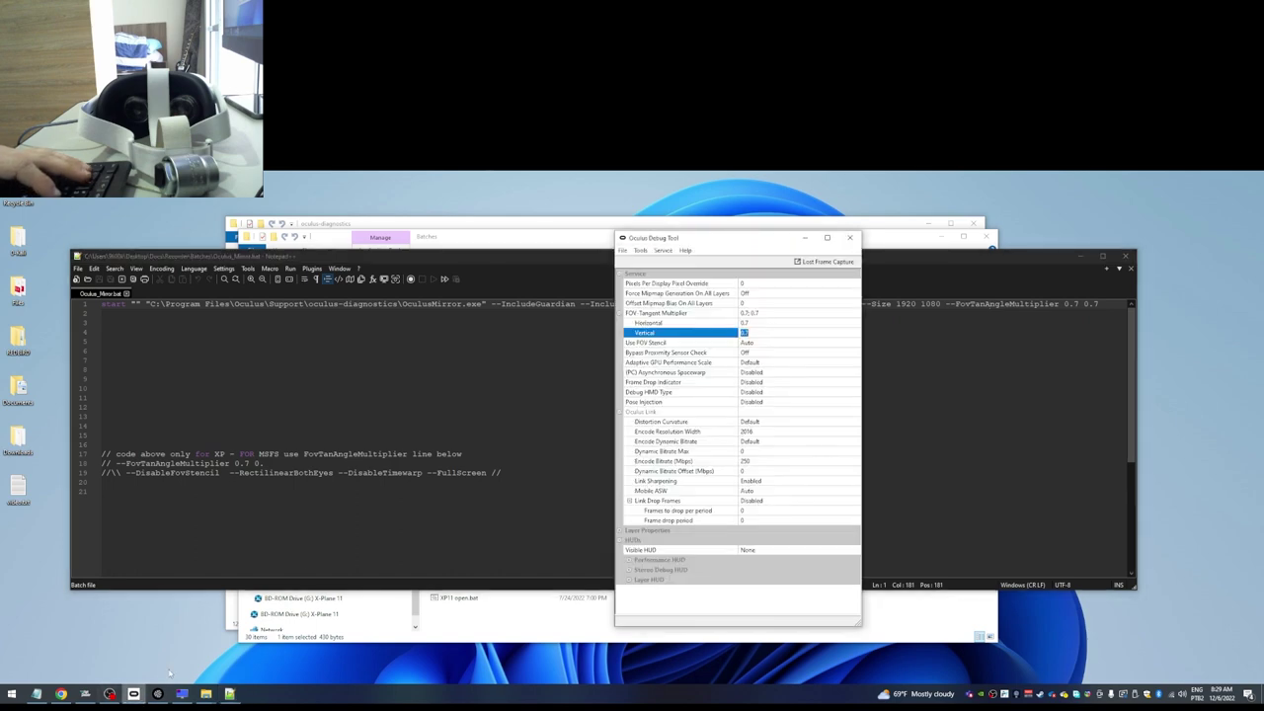
pyautogui.click(763, 315)
pyautogui.click(763, 323)
pyautogui.click(764, 333)
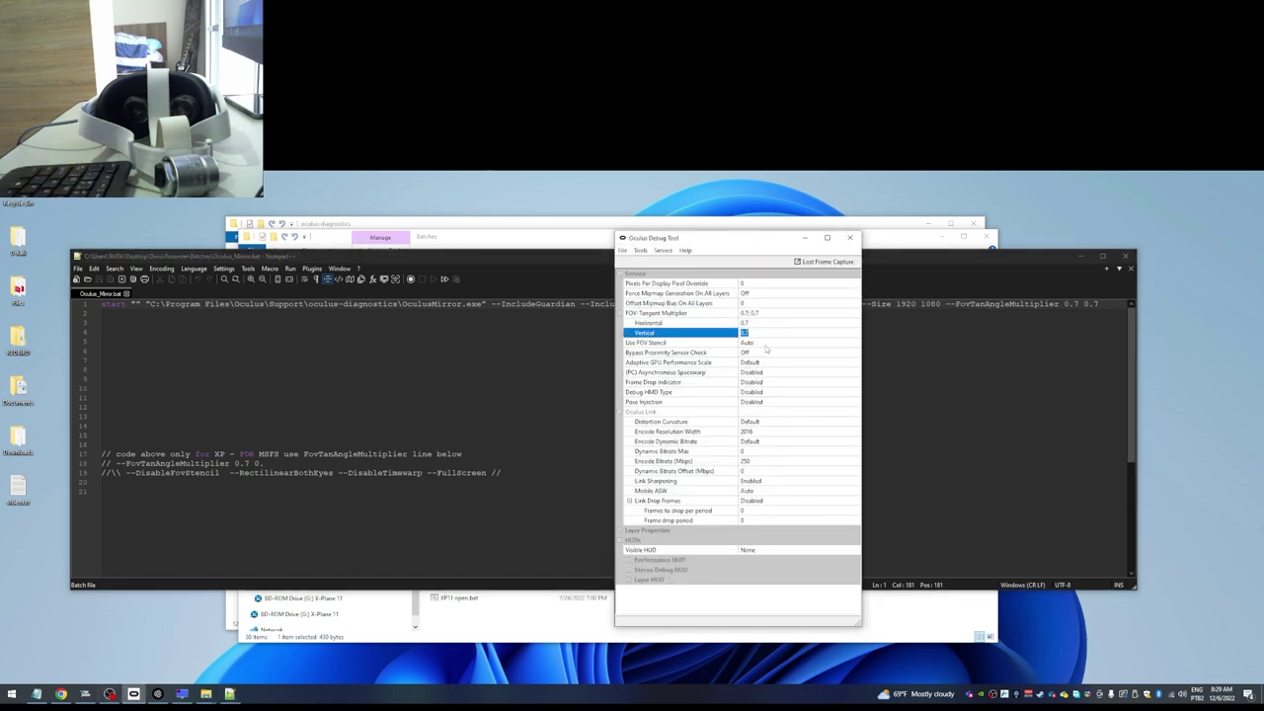
pyautogui.click(773, 324)
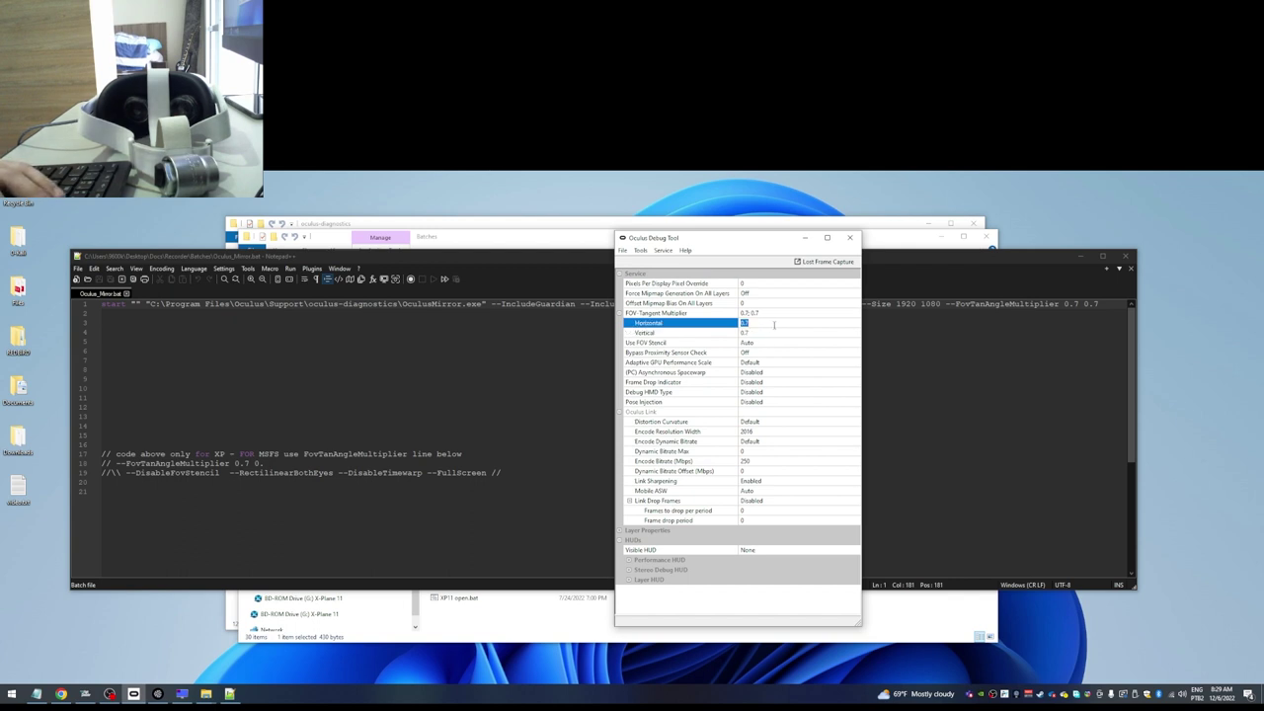
# Back in Notepad++, delete the --FovTanAngleMultiplier 0.7 0.7 parameter from the end of line 1.
pyautogui.click(1062, 303)
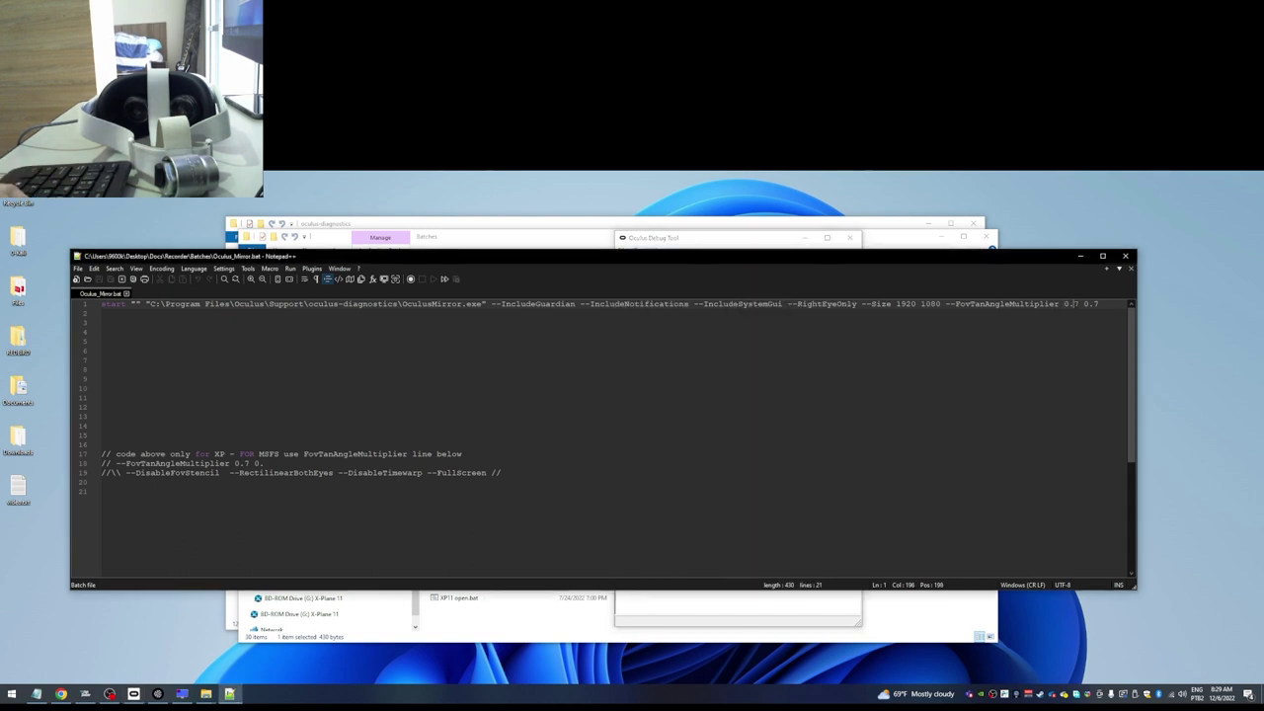
pyautogui.moveTo(126, 303); pyautogui.dragTo(486, 303)
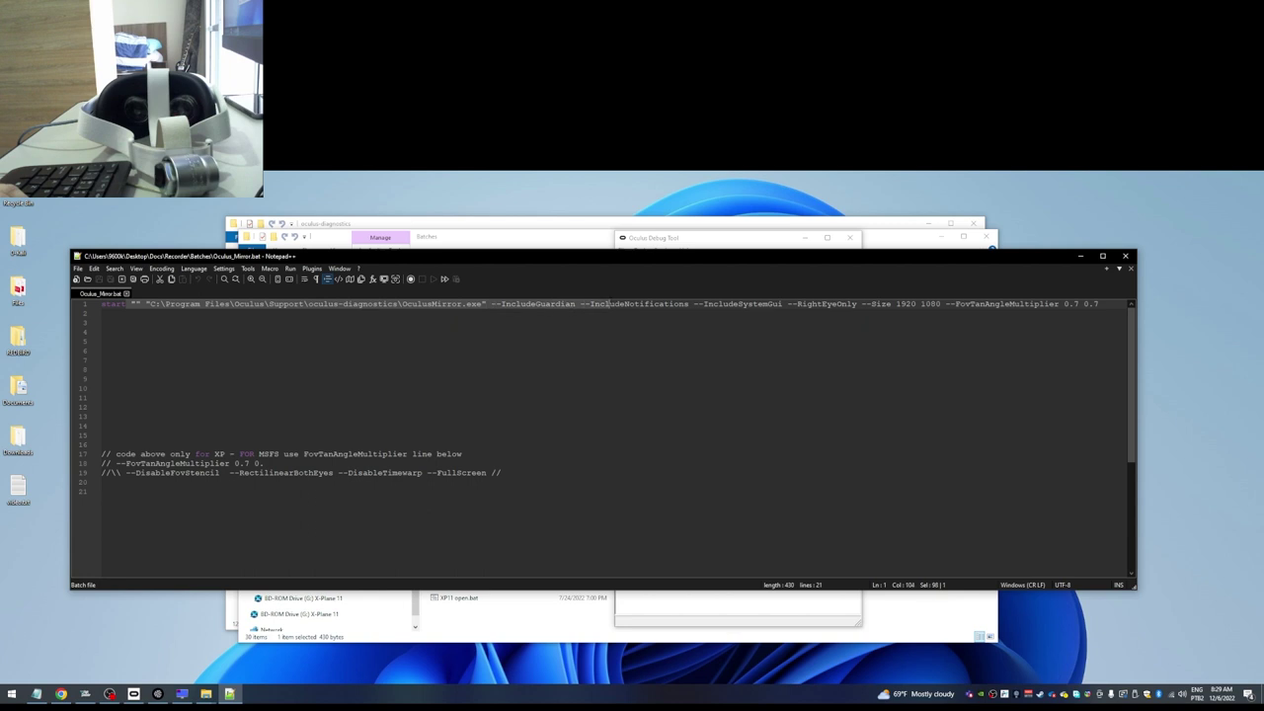
pyautogui.moveTo(727, 304); pyautogui.dragTo(1032, 303)
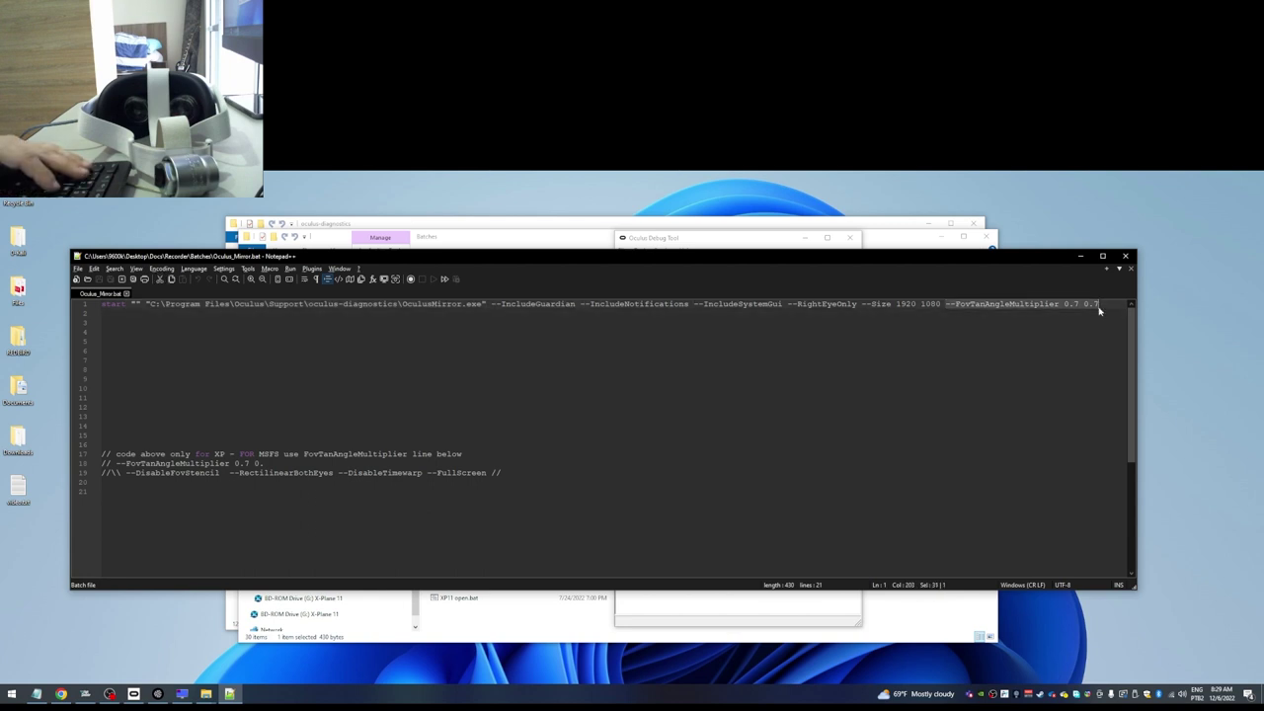
pyautogui.press('Delete')
# Switch to Oculus Debug Tool and set the horizontal and vertical FOV-Tangent Multiplier to 1.
pyautogui.hotkey('alt', 'Tab')
pyautogui.click(751, 324)
pyautogui.click(754, 332)
pyautogui.write('1')
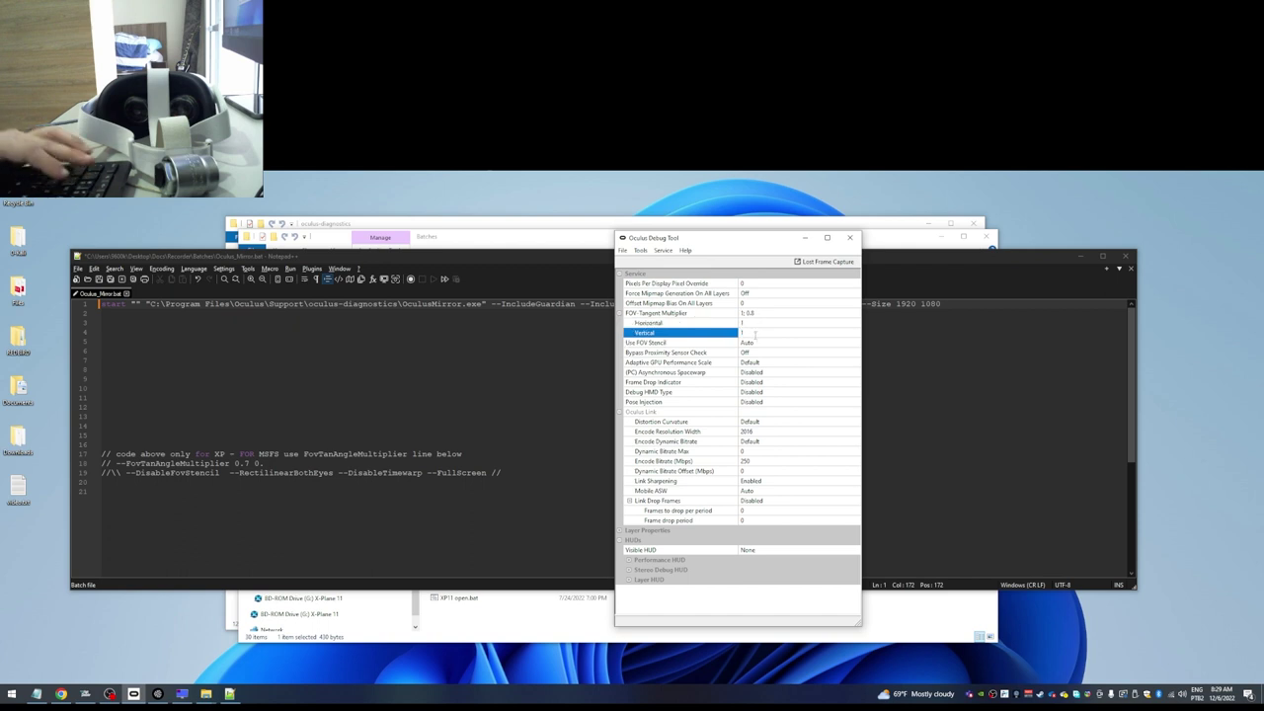
pyautogui.click(753, 321)
pyautogui.click(754, 335)
pyautogui.click(751, 323)
pyautogui.click(754, 333)
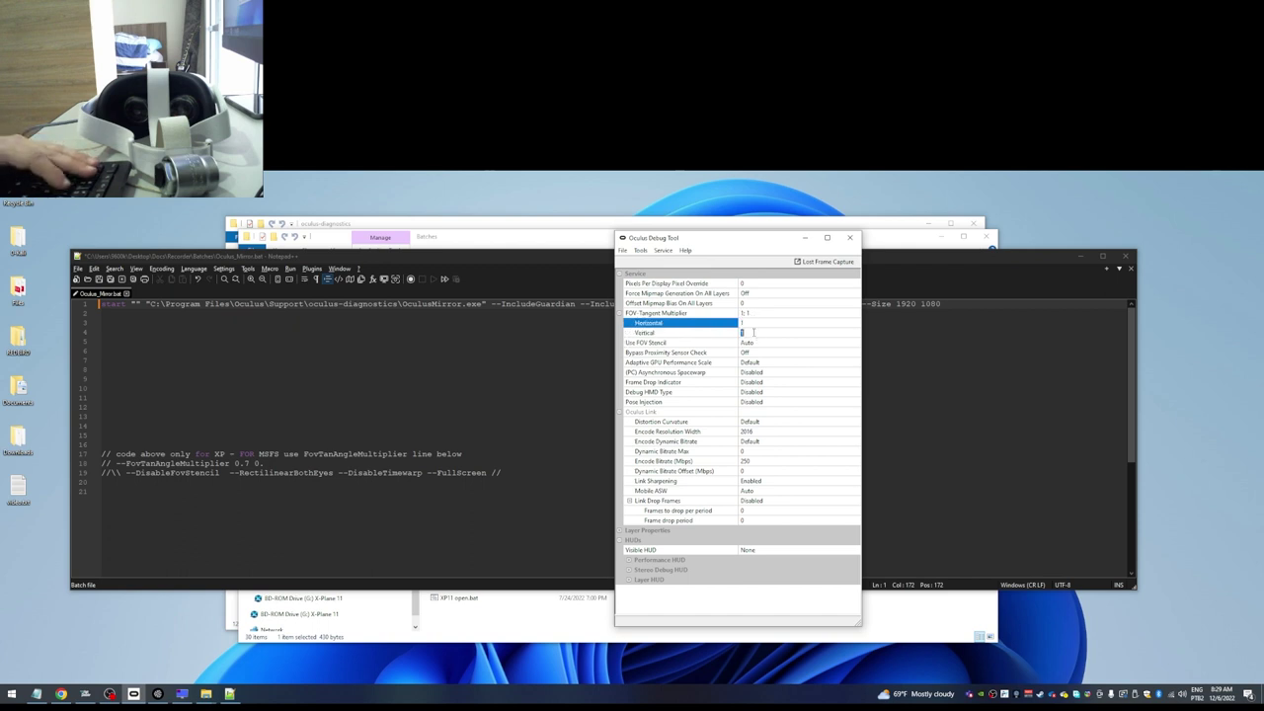
# Set the horizontal and vertical FOV-Tangent Multiplier back to 0.7 in Oculus Debug Tool.
pyautogui.press('Down')
pyautogui.press('Up')
pyautogui.press('Down')
pyautogui.press('Up')
pyautogui.press('Down')
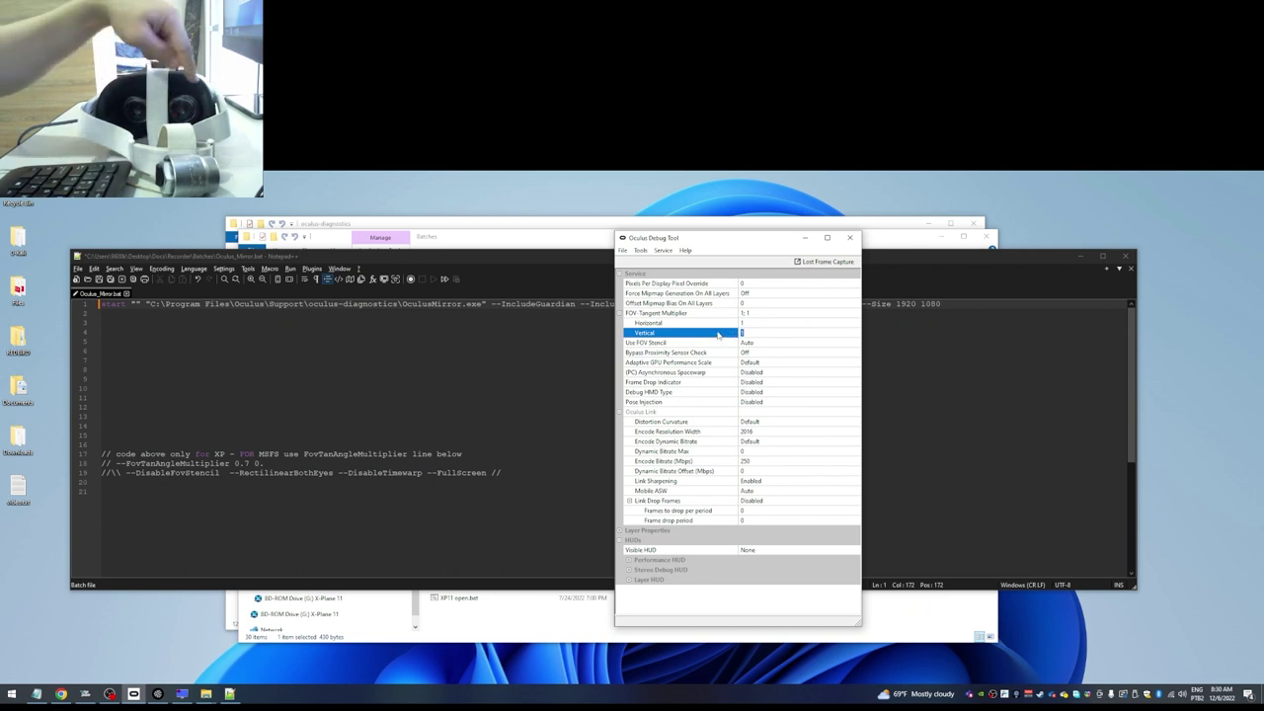
pyautogui.click(769, 321)
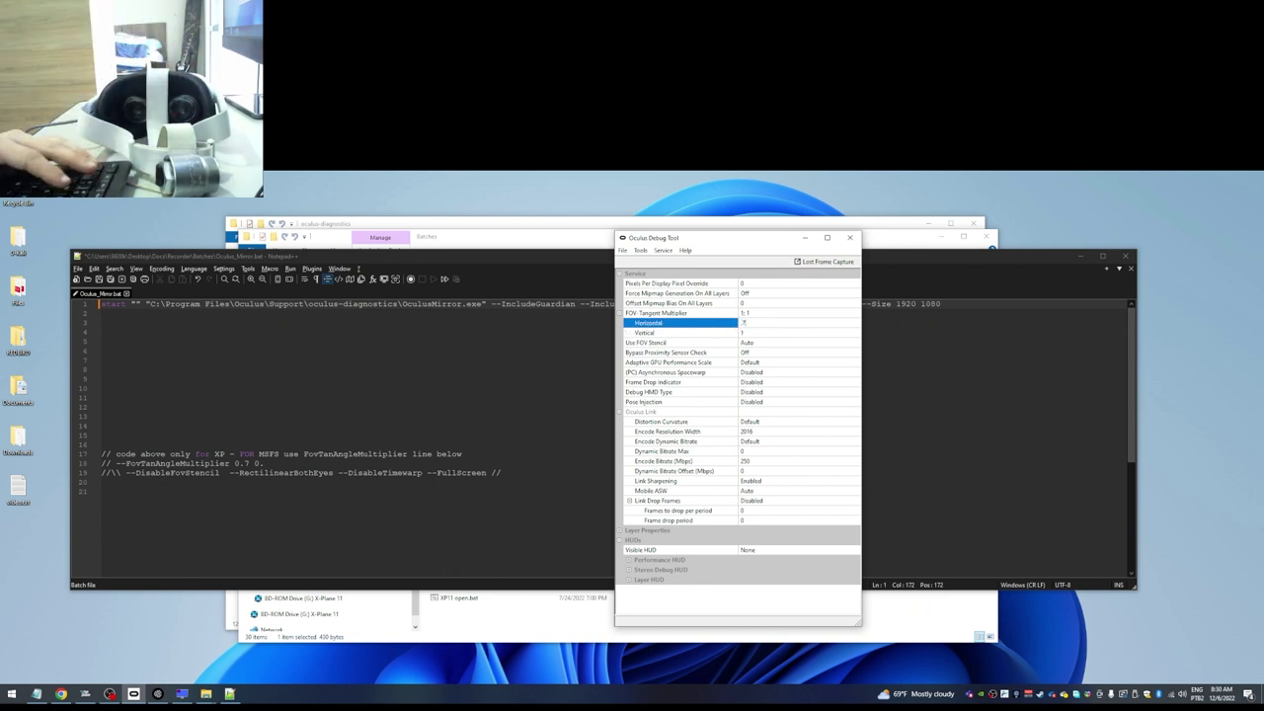
pyautogui.click(780, 332)
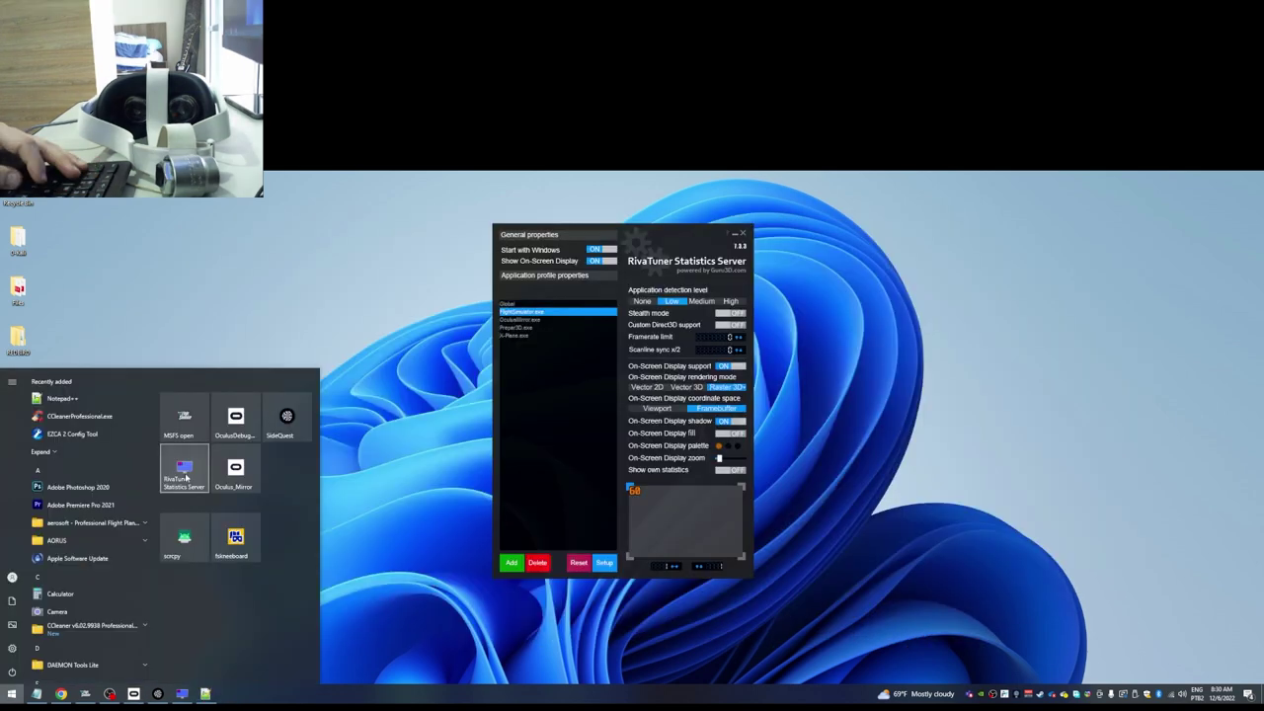
# Open RivaTuner Statistics Server to view its settings, look at SideQuest, and minimize both windows.
pyautogui.click(186, 478)
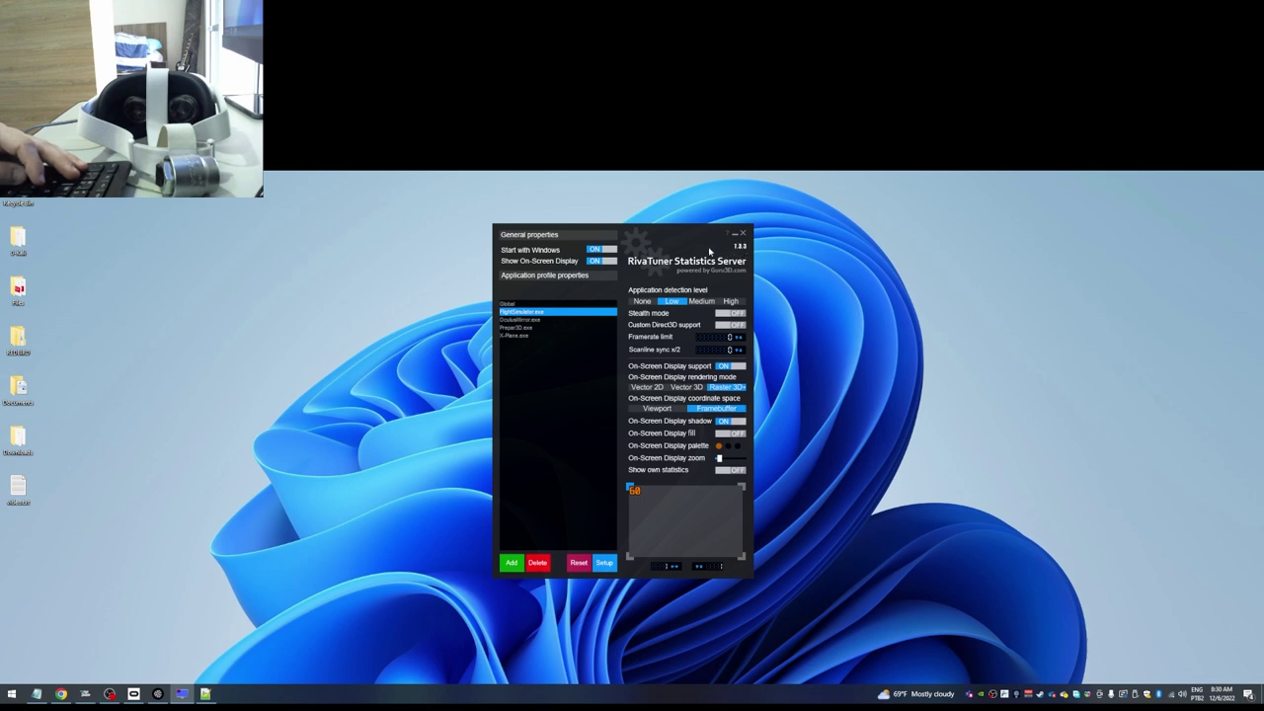
pyautogui.hotkey('alt', 'Tab')
pyautogui.moveTo(556, 244); pyautogui.dragTo(555, 235)
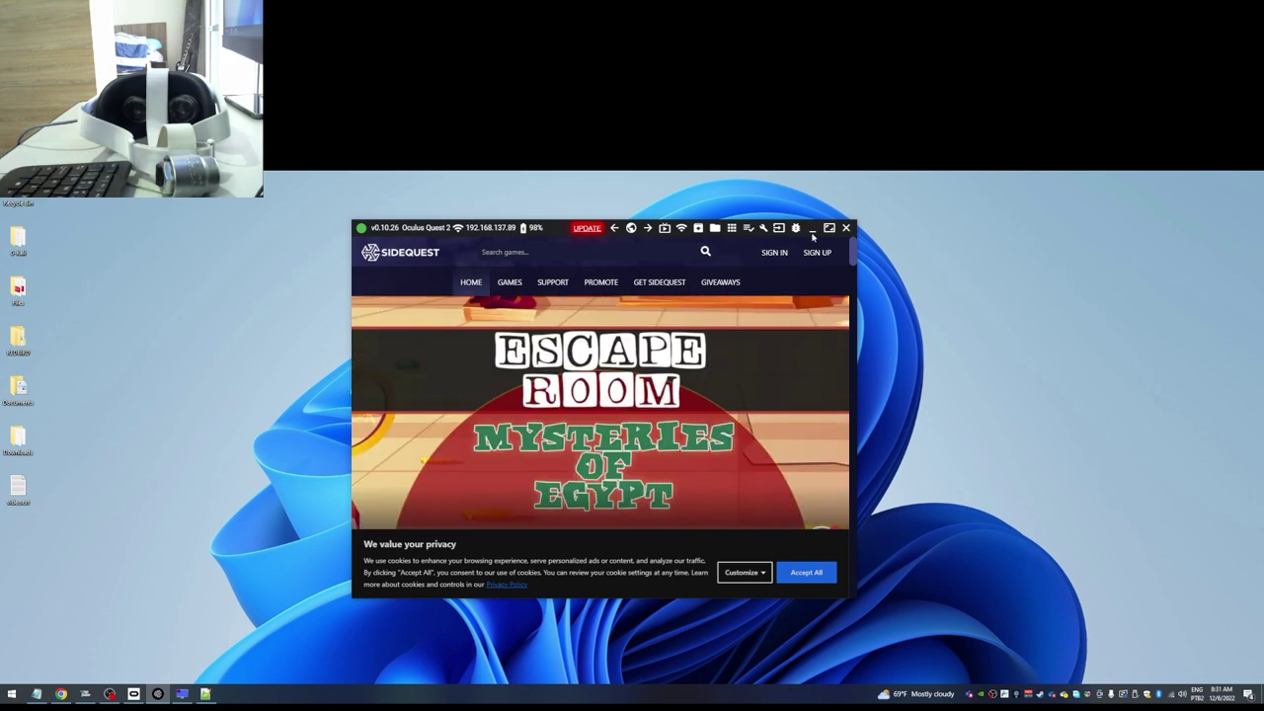
pyautogui.click(811, 228)
pyautogui.click(734, 233)
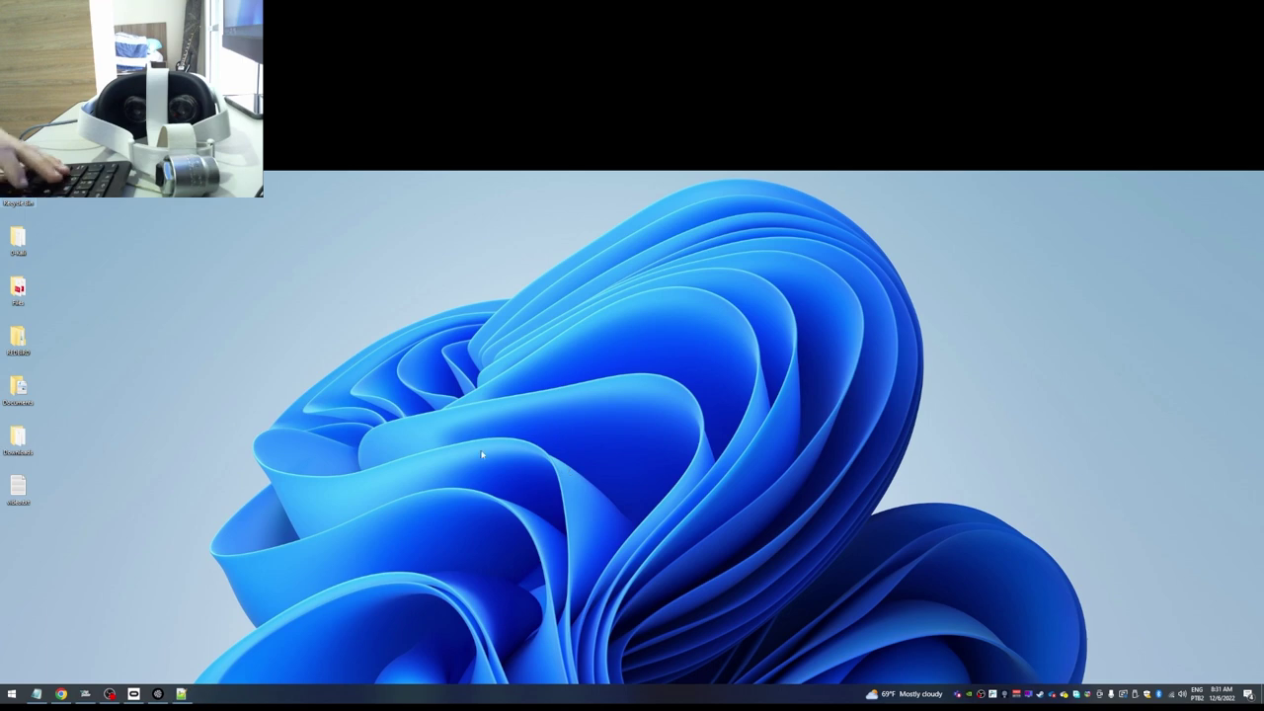
# Start a ScrCpy stream of the Quest 2 headset to the PC from SideQuest, and launch Oculus Mirror.
pyautogui.hotkey('alt', 'Tab')
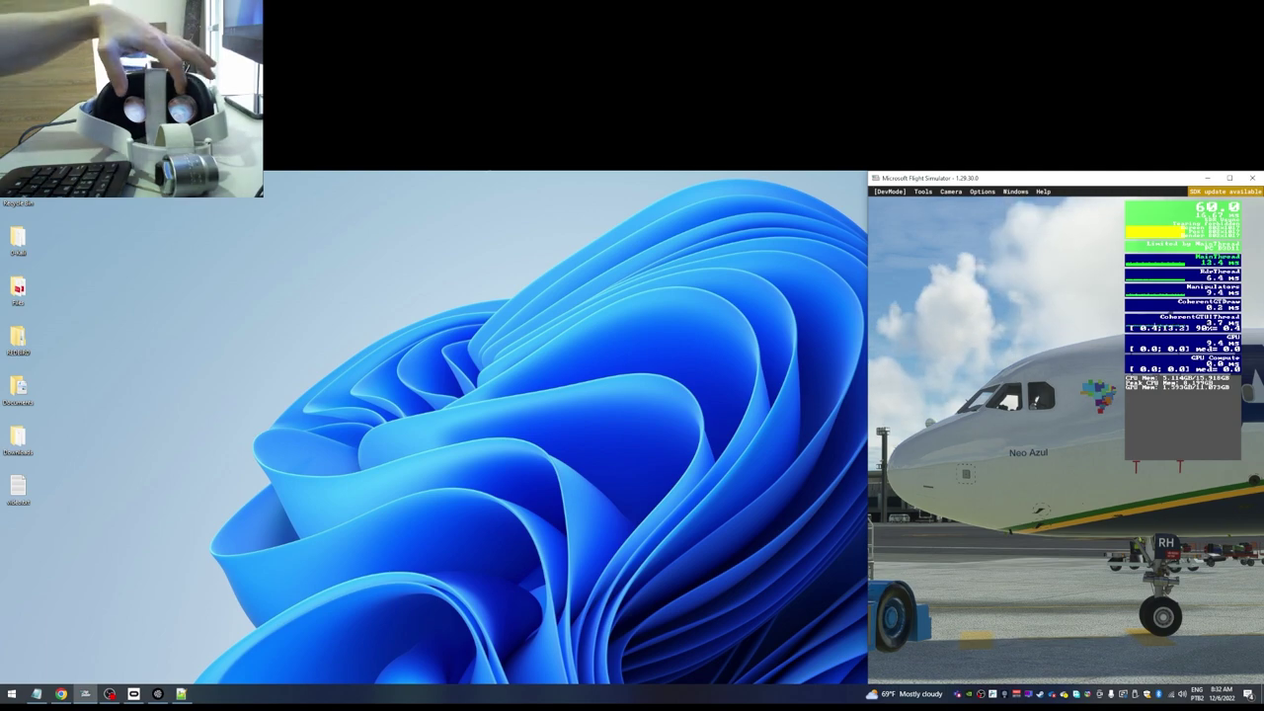
pyautogui.click(158, 694)
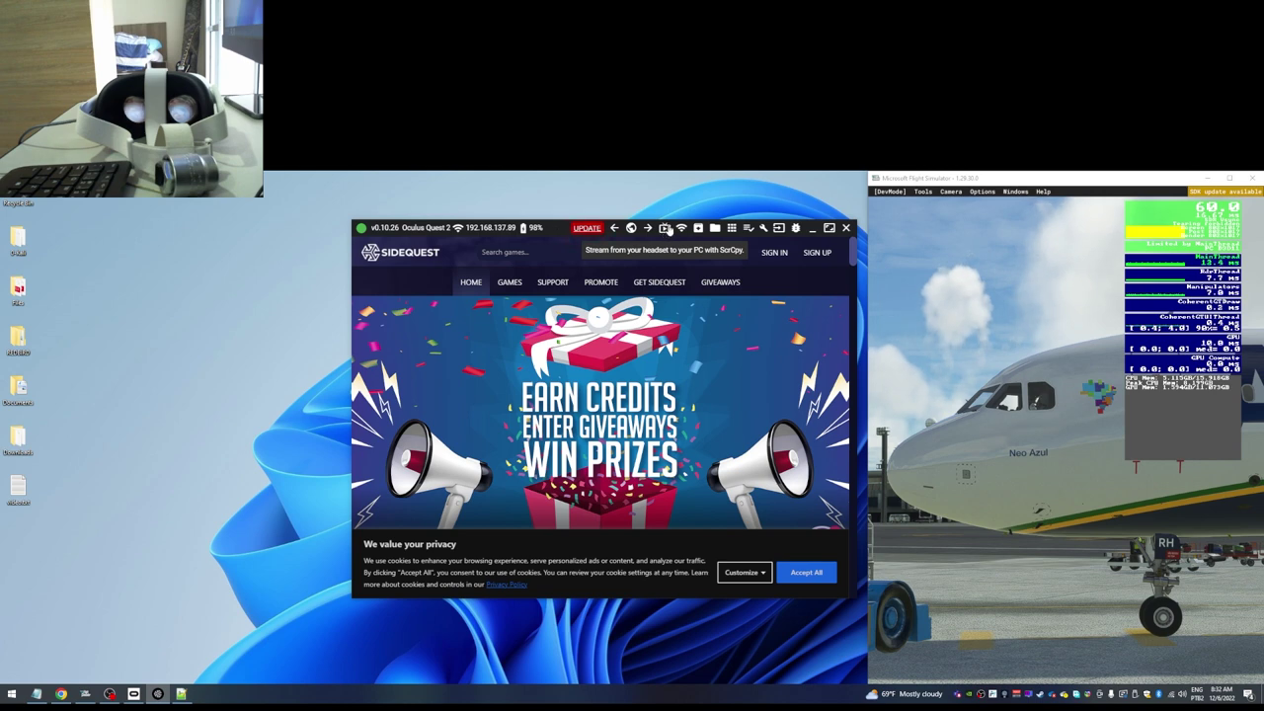
pyautogui.click(666, 228)
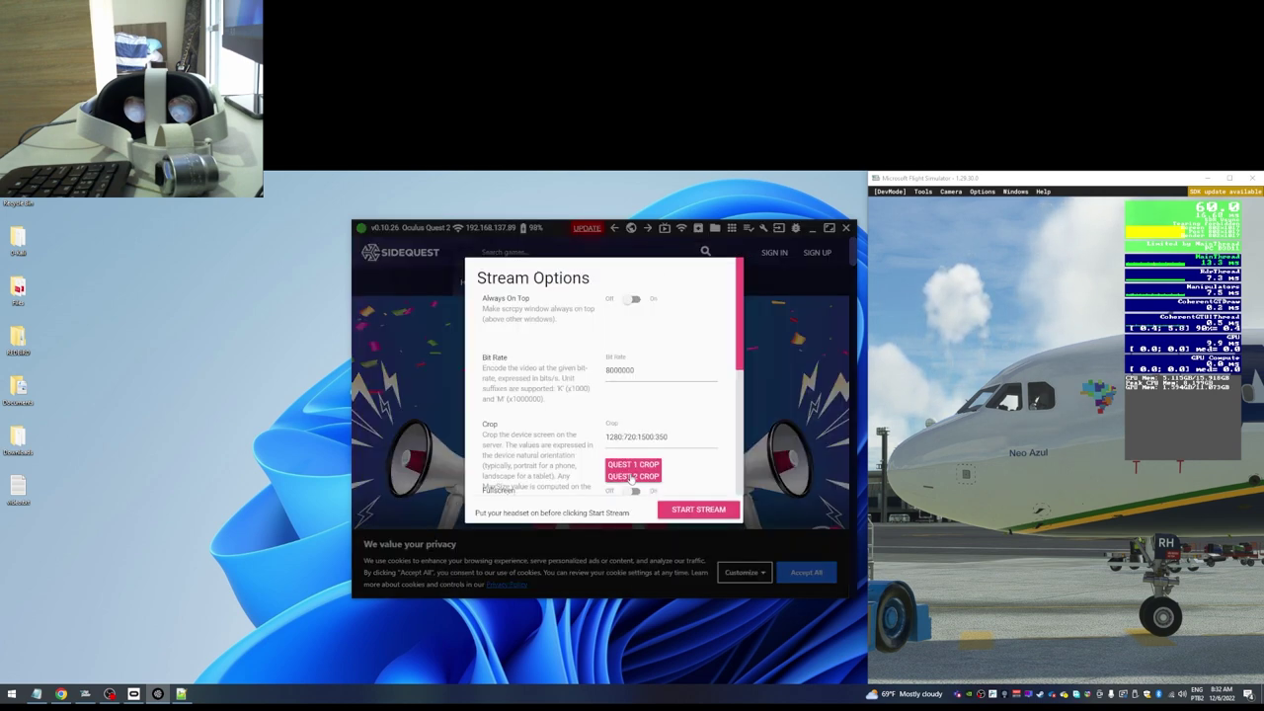
pyautogui.click(701, 508)
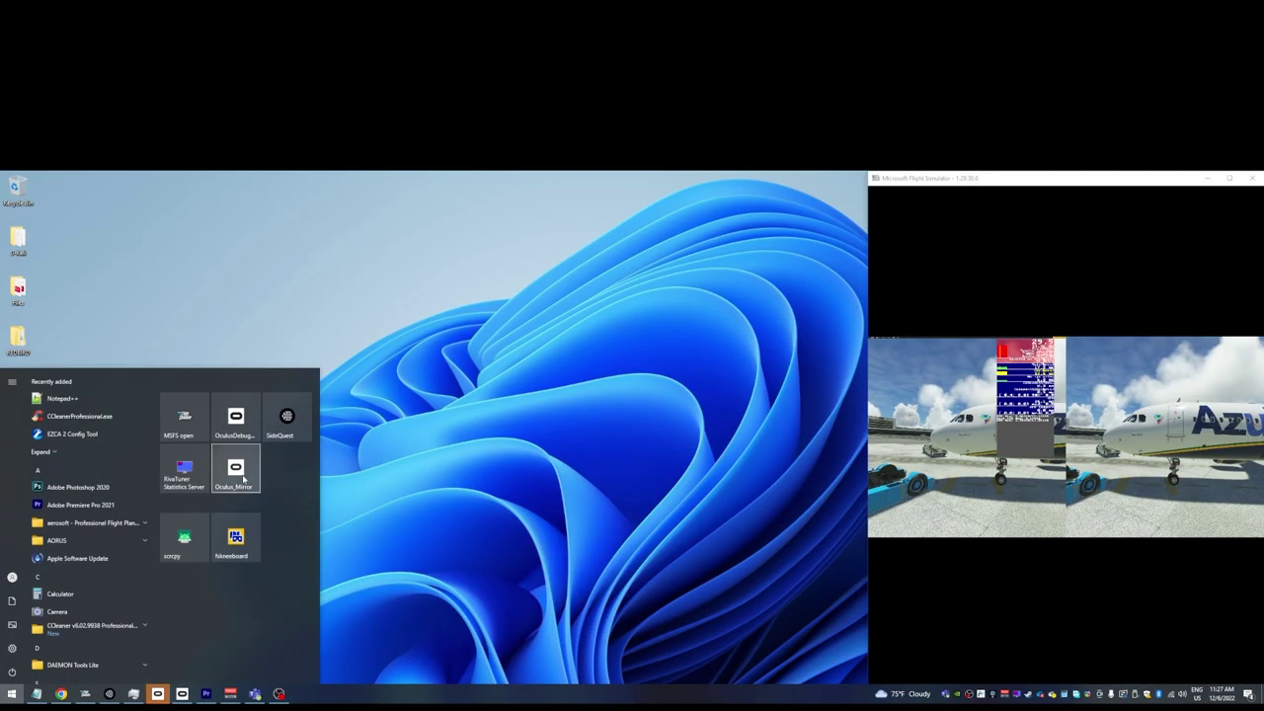
pyautogui.click(236, 472)
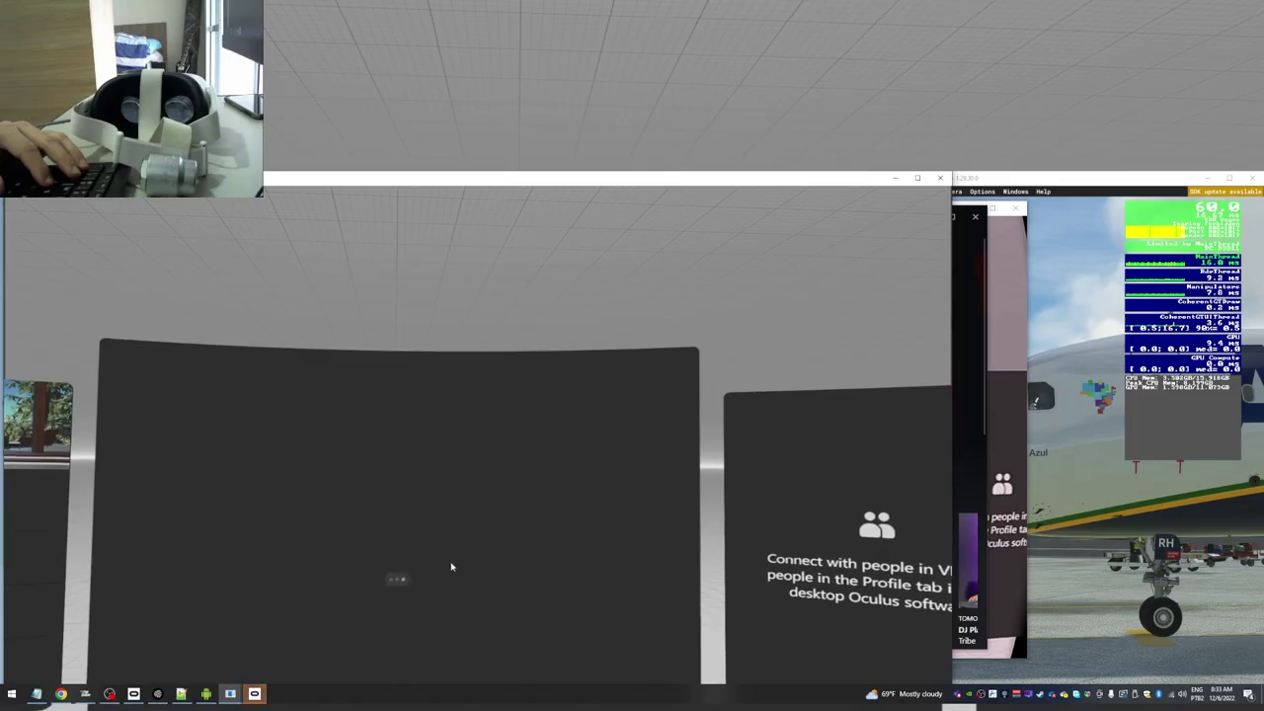
# Close the open Oculus Debug Tool window and relaunch the tool.
pyautogui.click(148, 696)
pyautogui.moveTo(750, 239); pyautogui.dragTo(707, 238)
pyautogui.click(806, 238)
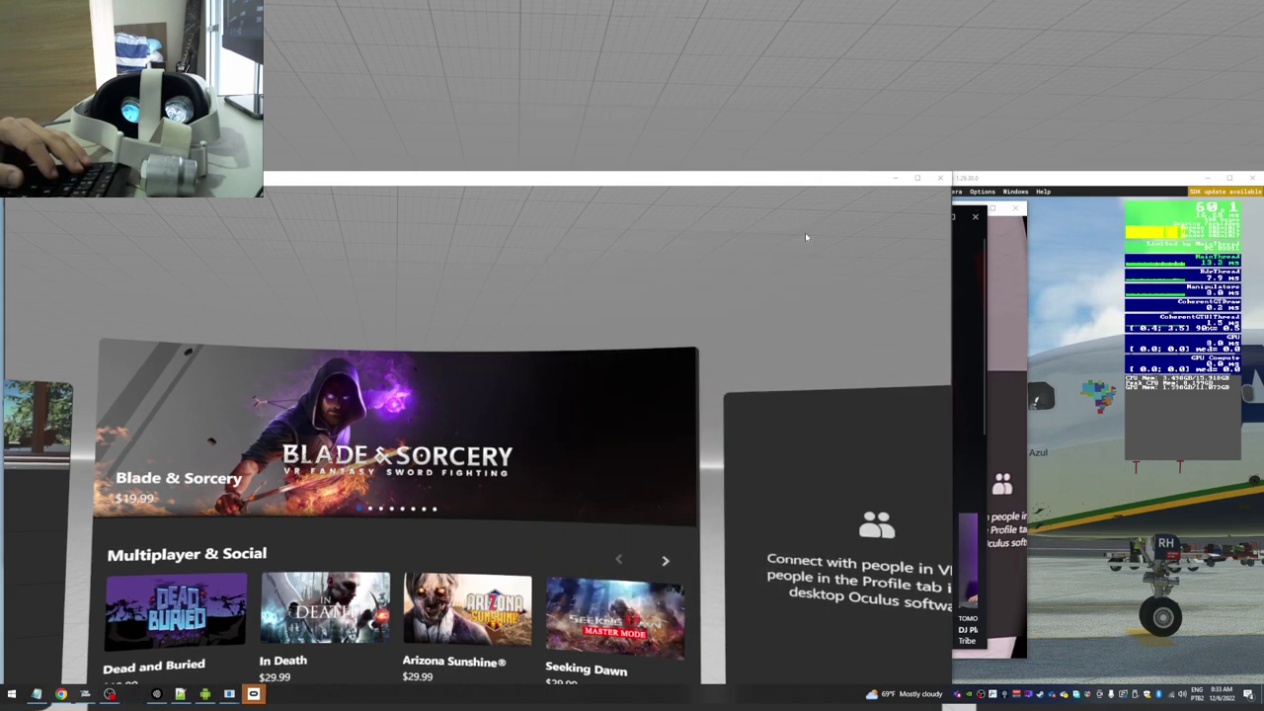
pyautogui.press('super')
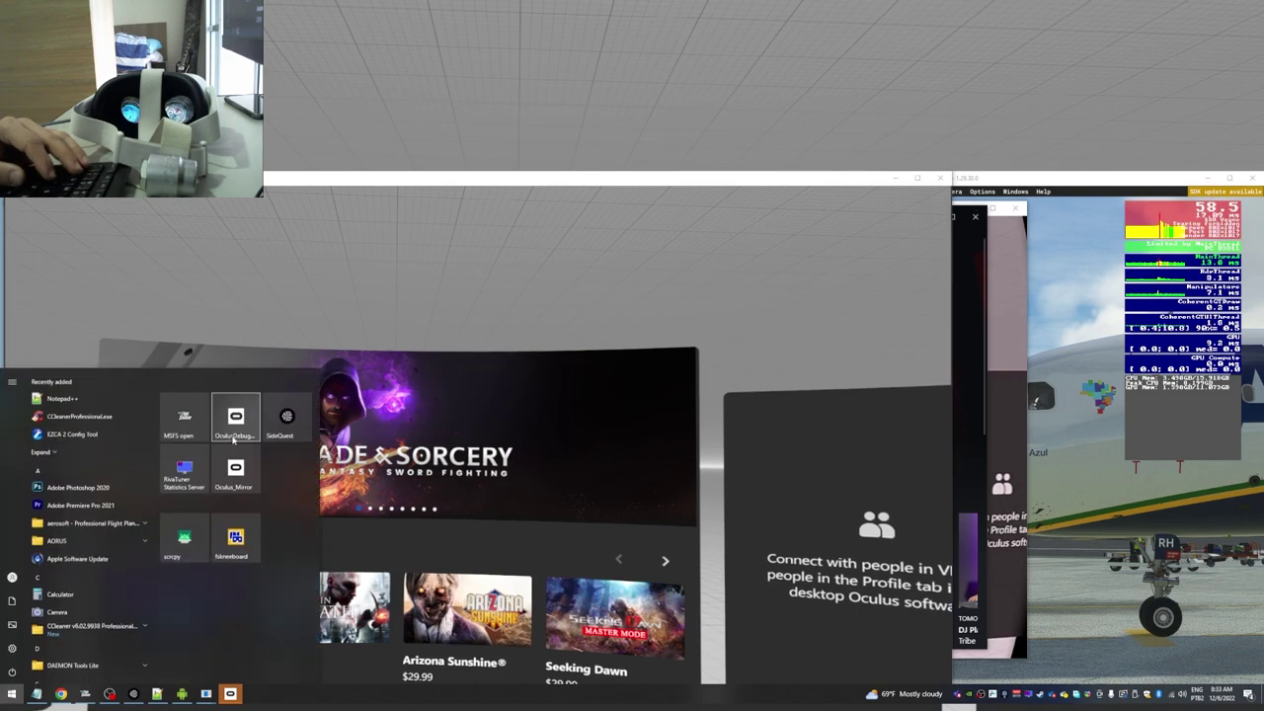
pyautogui.click(234, 438)
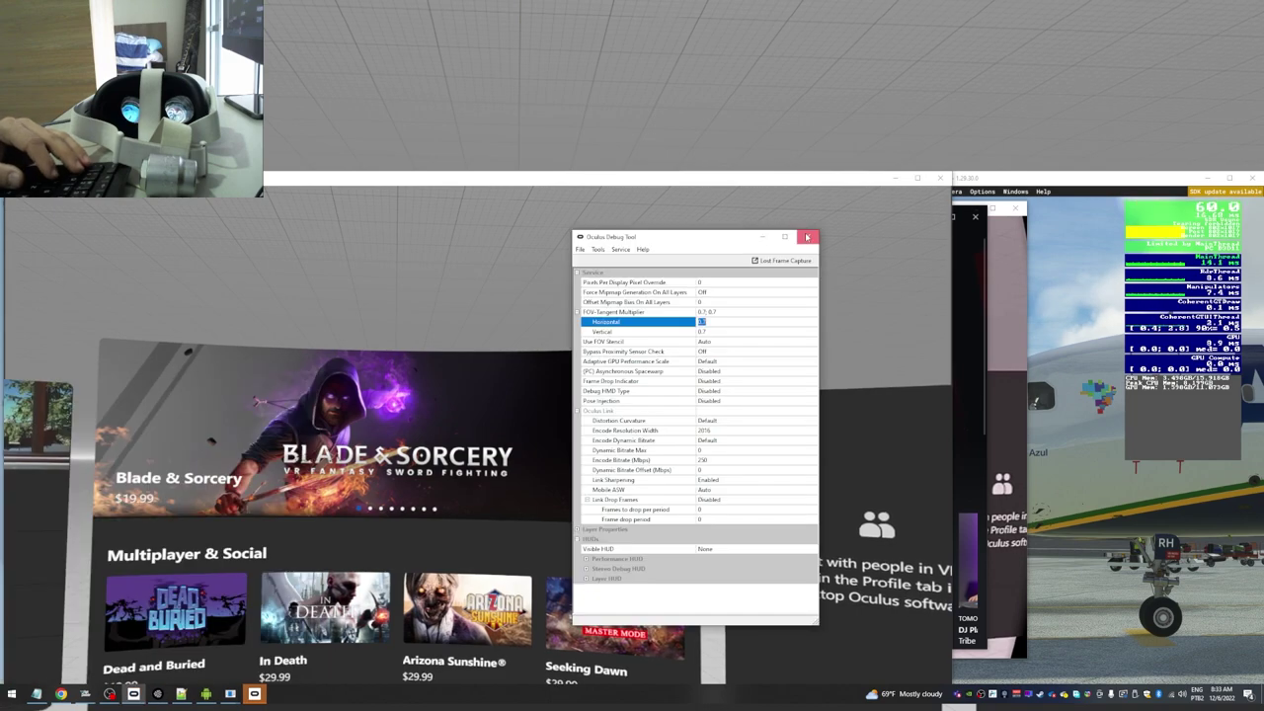
pyautogui.click(807, 238)
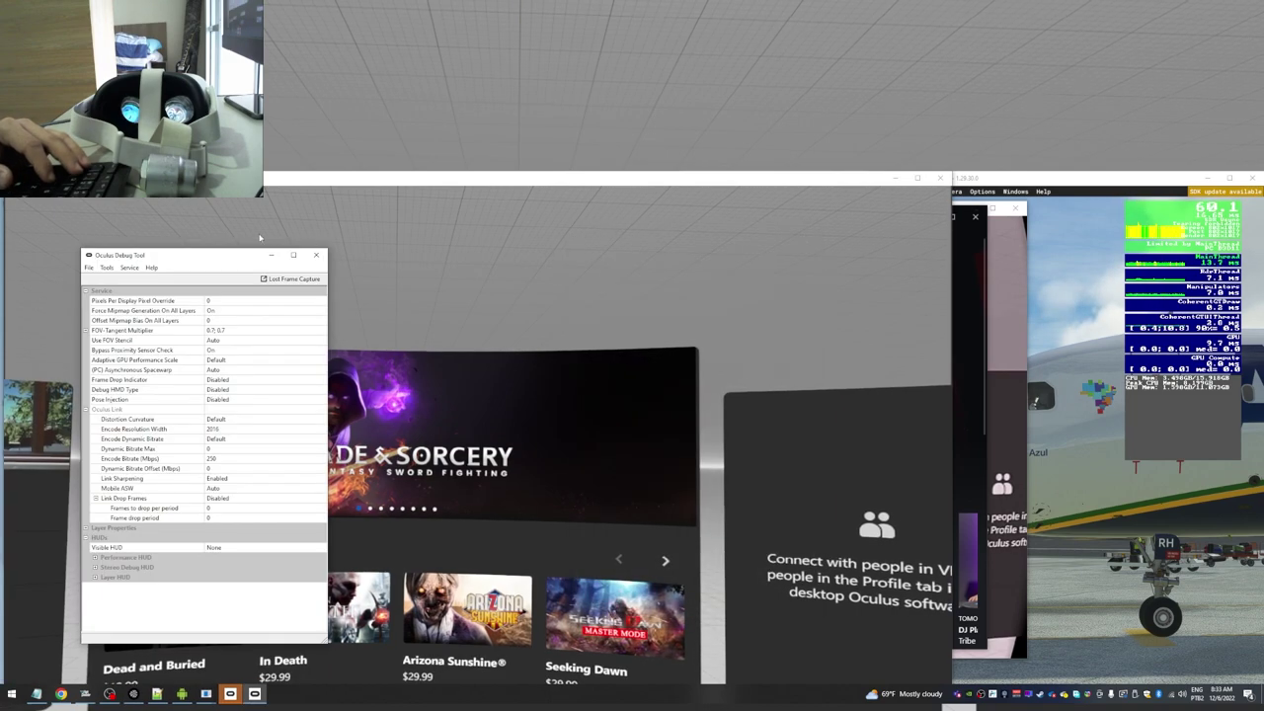
pyautogui.click(724, 282)
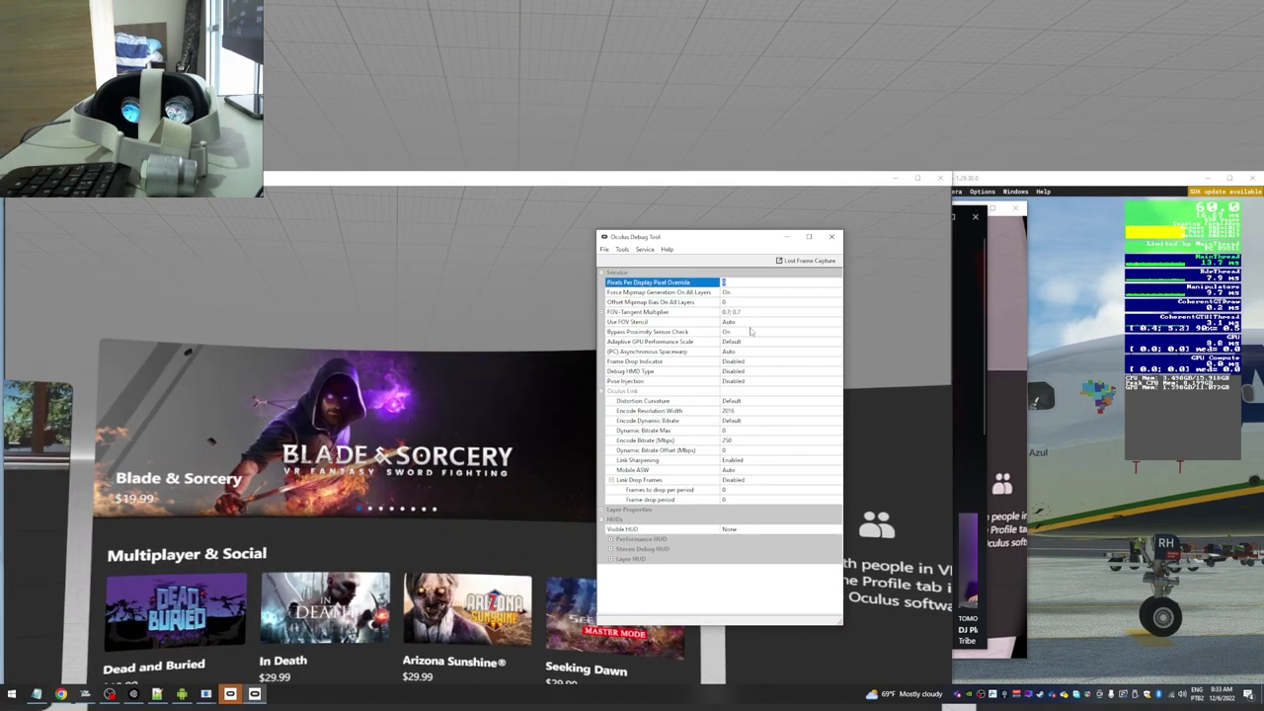
# Switch to the Oculus app and review the refresh rate and render resolution in the Quest 2 and Touch graphics preferences.
pyautogui.click(422, 485)
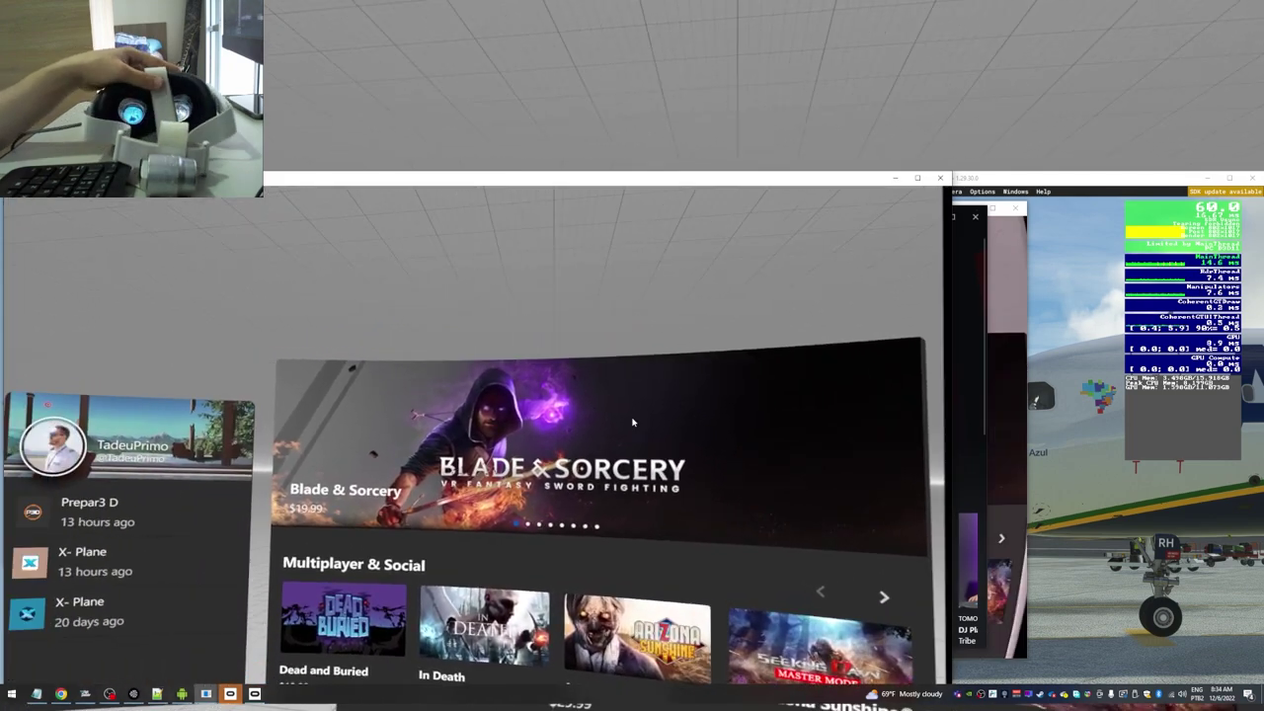
pyautogui.click(230, 694)
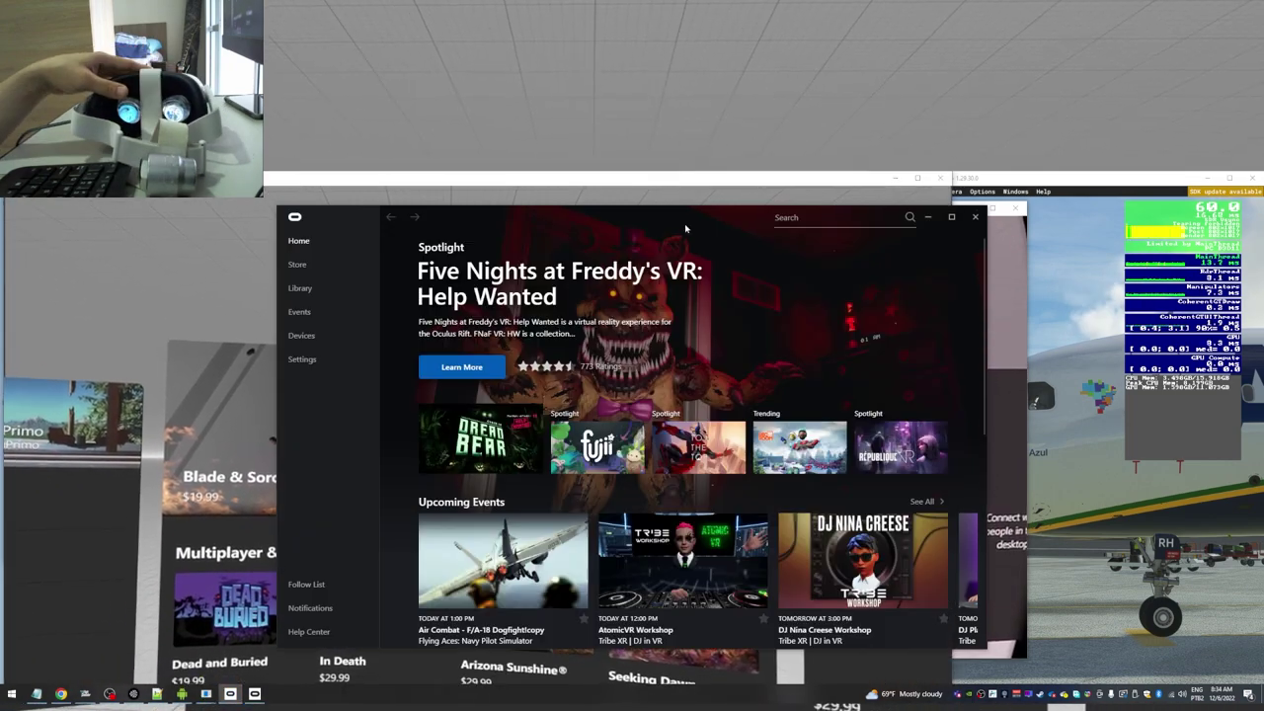
pyautogui.click(301, 336)
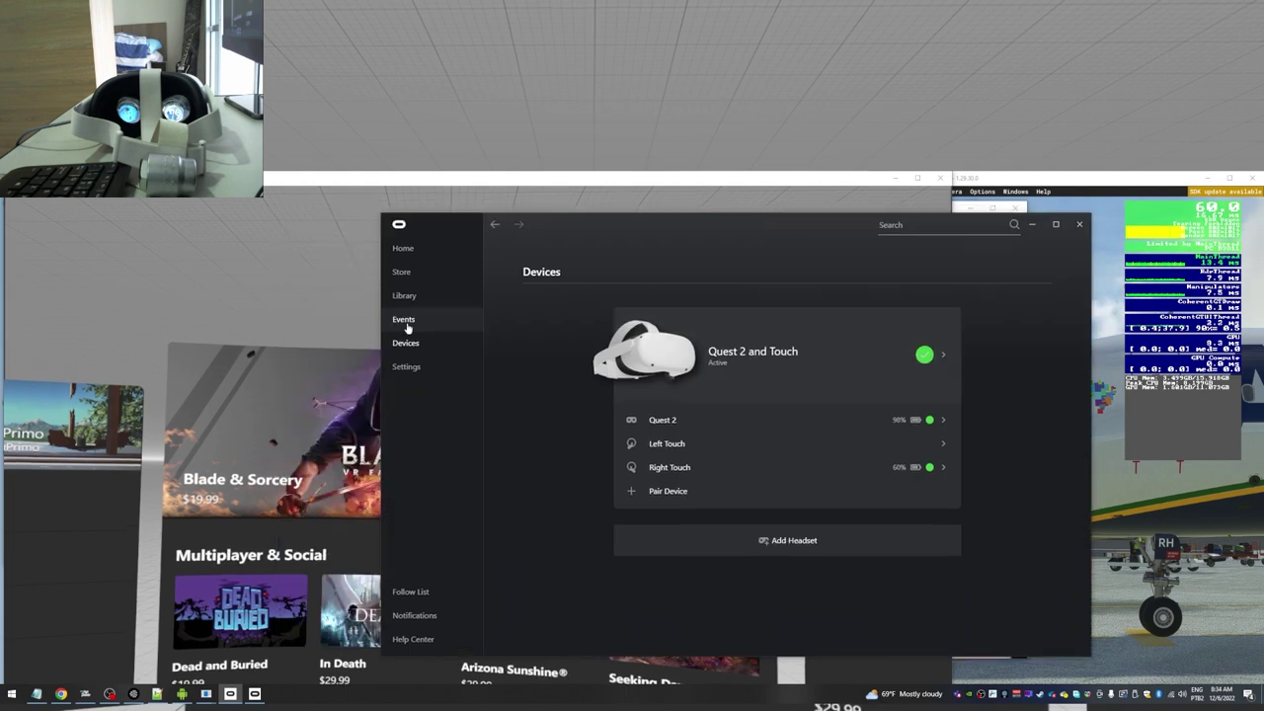
pyautogui.click(778, 383)
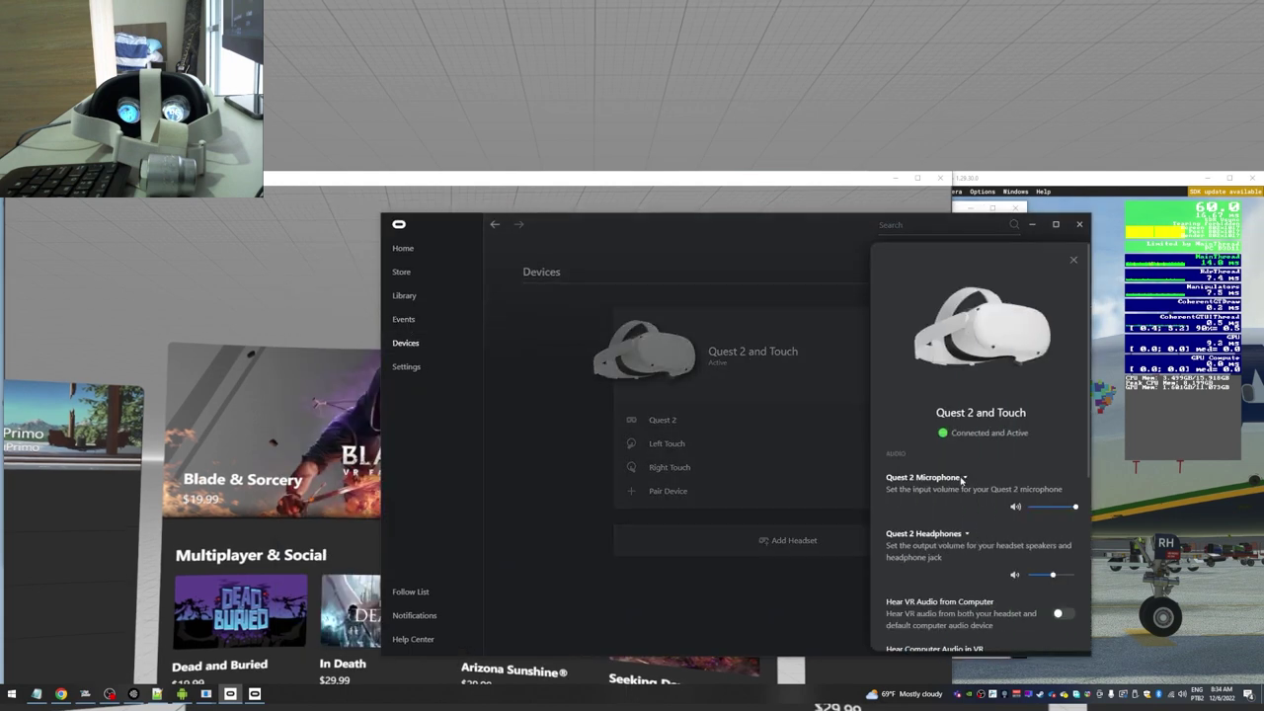
pyautogui.scroll(-5, 955, 490)
pyautogui.click(943, 550)
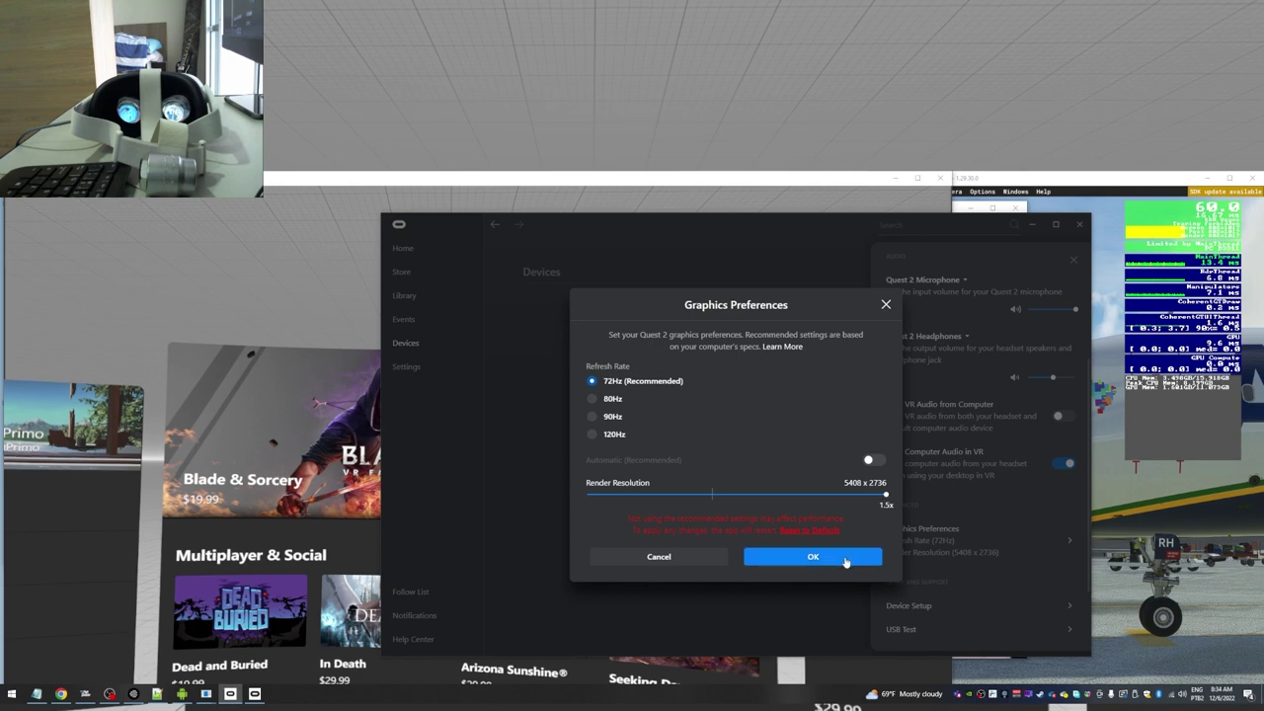
pyautogui.click(846, 561)
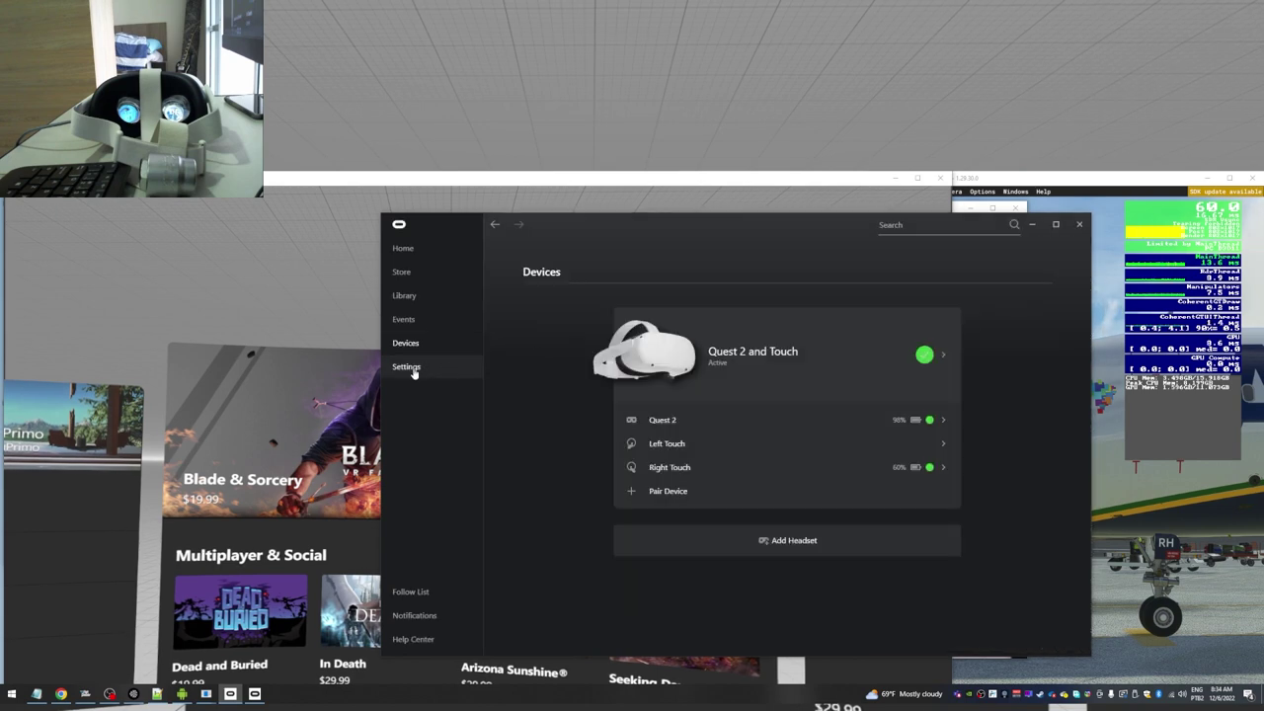
# Look through the Oculus app's Settings page from beginning to end.
pyautogui.click(406, 366)
pyautogui.click(707, 272)
pyautogui.scroll(-5, 840, 415)
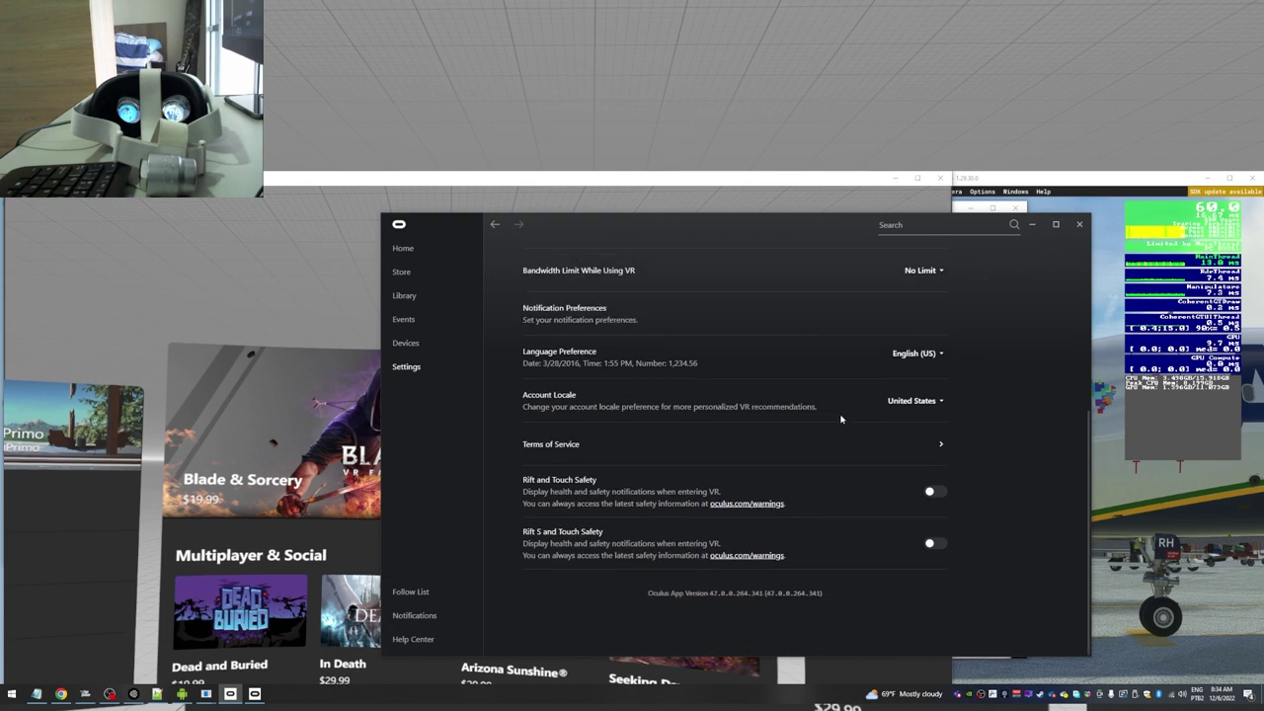
pyautogui.scroll(5, 838, 427)
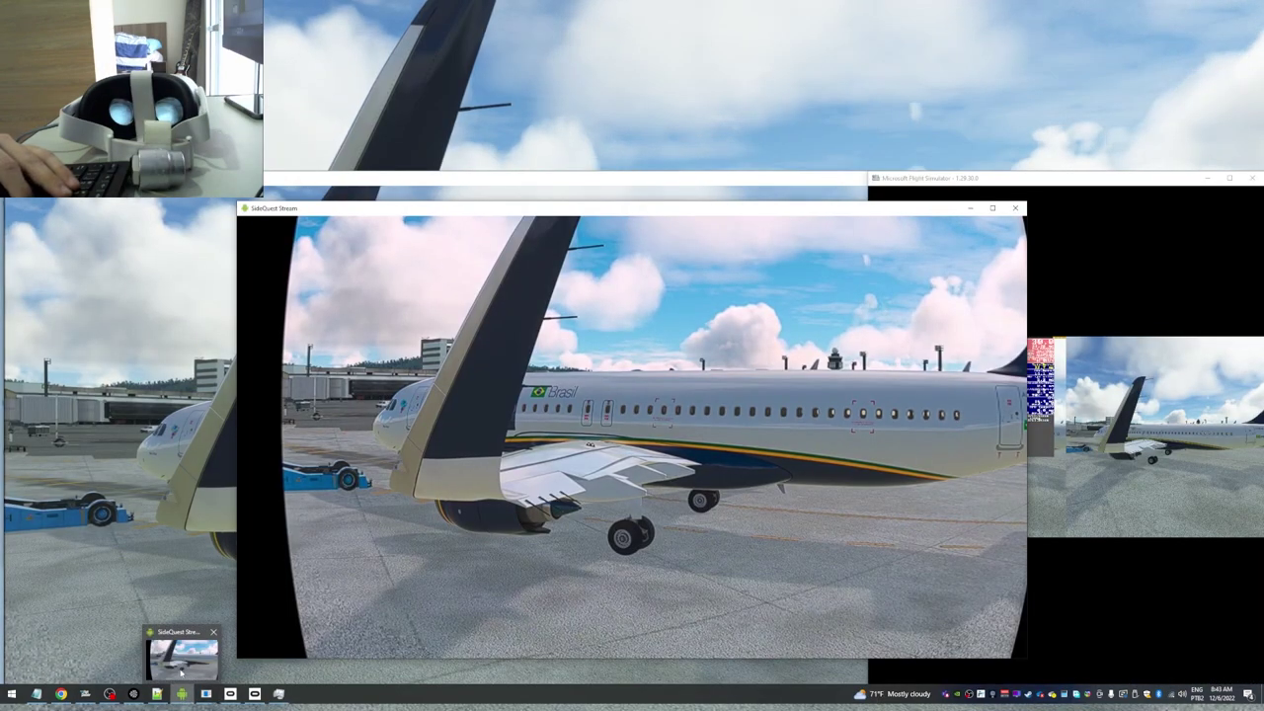
# Close the SideQuest Stream window, leaving the Oculus Mirror view open.
pyautogui.click(1015, 209)
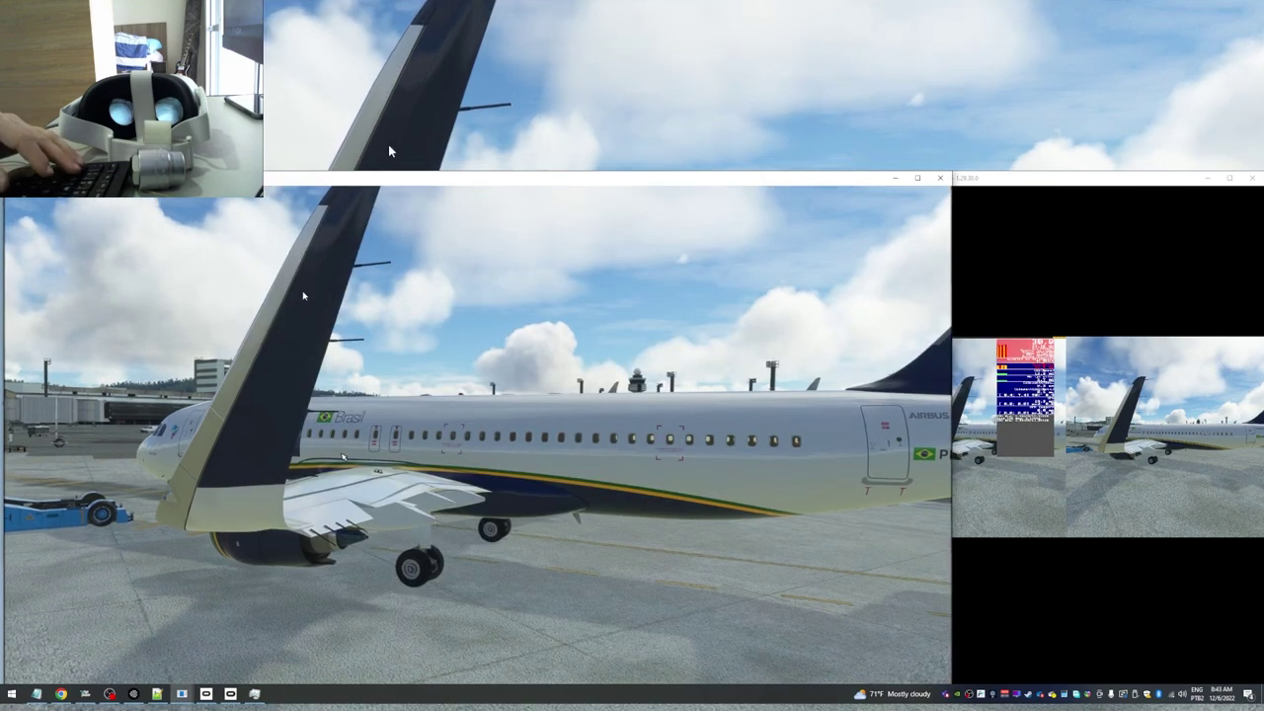
pyautogui.hotkey('alt', 'Tab')
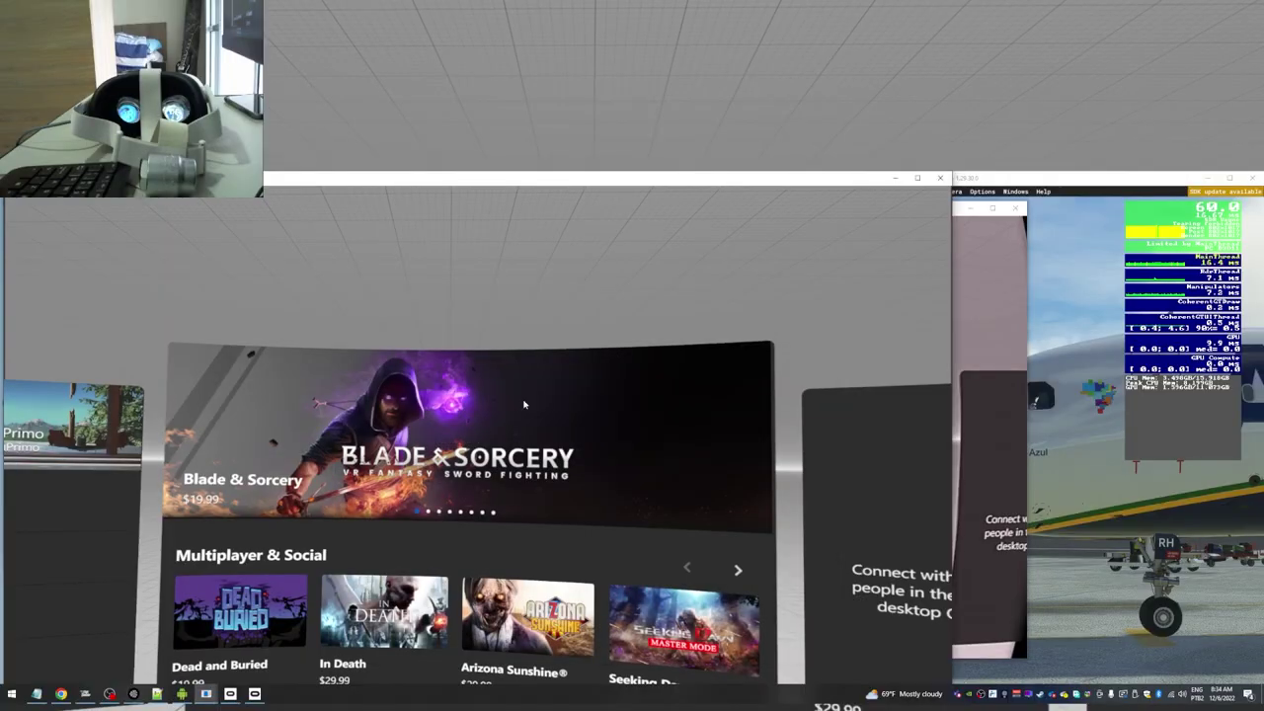
# Switch to Oculus Debug Tool and set Pixels Per Display Pixel Override to 1.2.
pyautogui.hotkey('alt', 'Tab')
pyautogui.doubleClick(755, 279)
pyautogui.write('1.2')
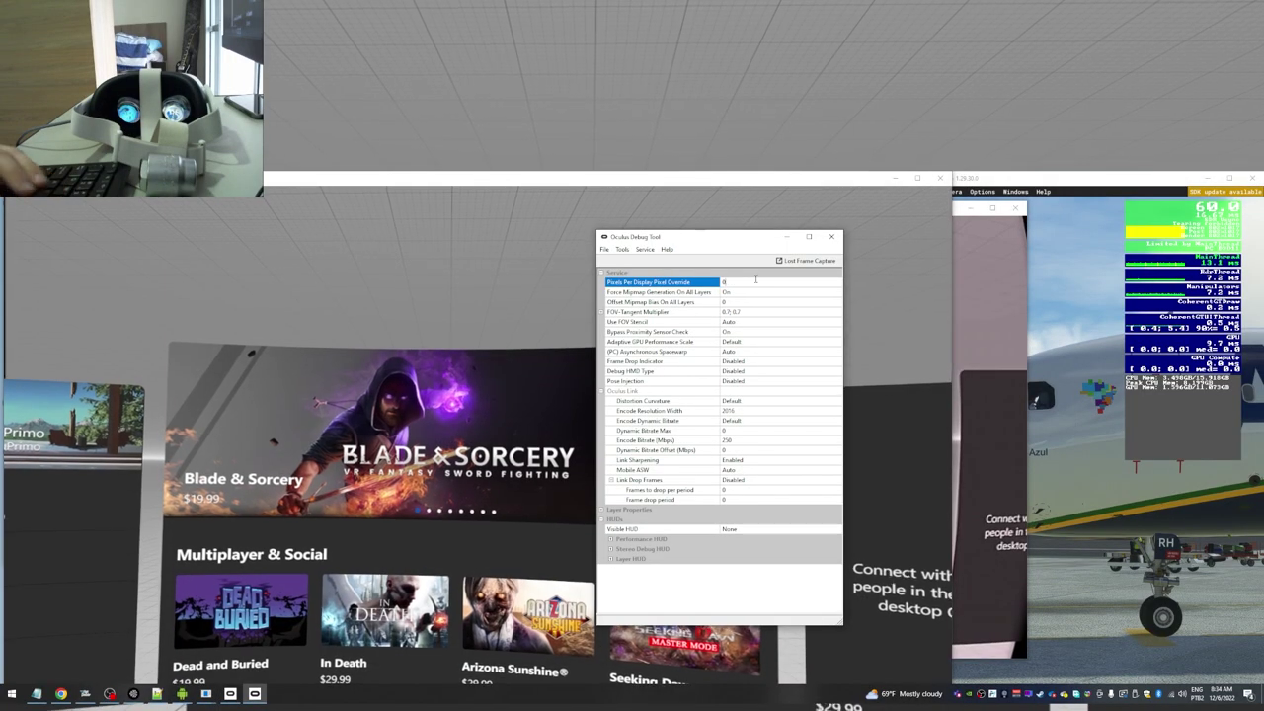
pyautogui.press('Return')
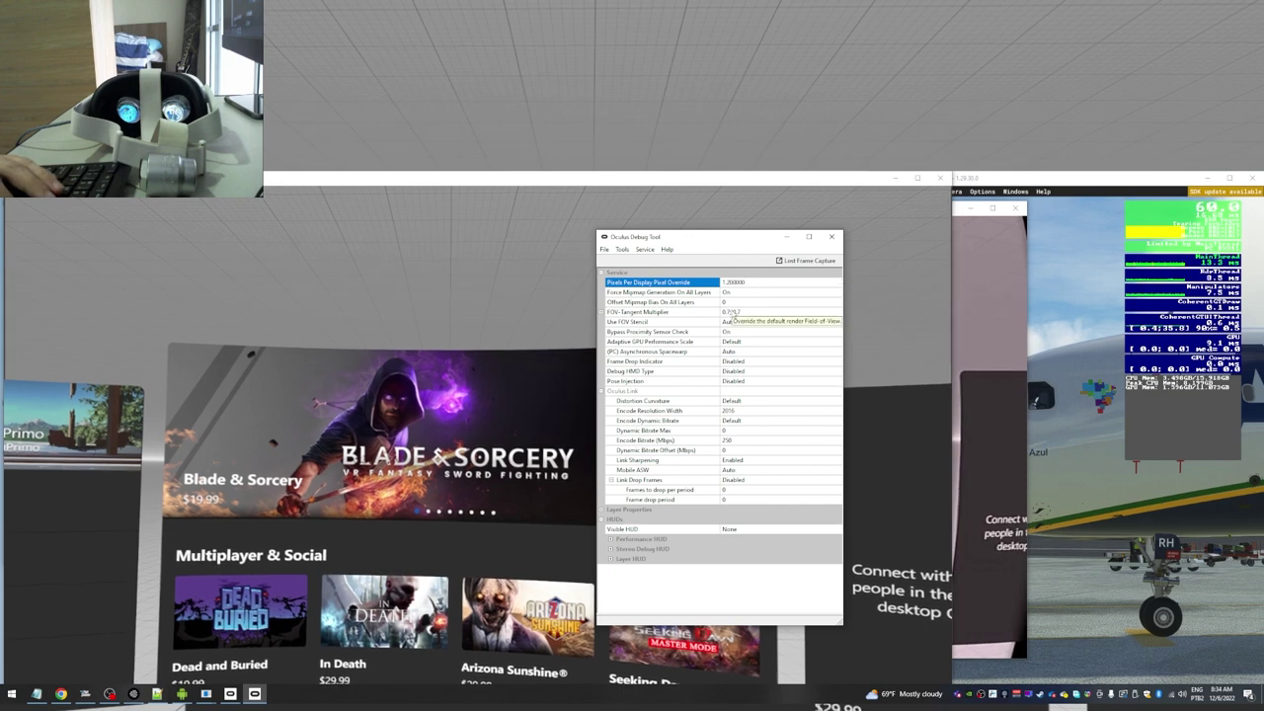
# Expand the FOV-Tangent Multiplier to check both values, and set (PC) Asynchronous Spacewarp to Force 45fps, ASW disabled.
pyautogui.click(603, 313)
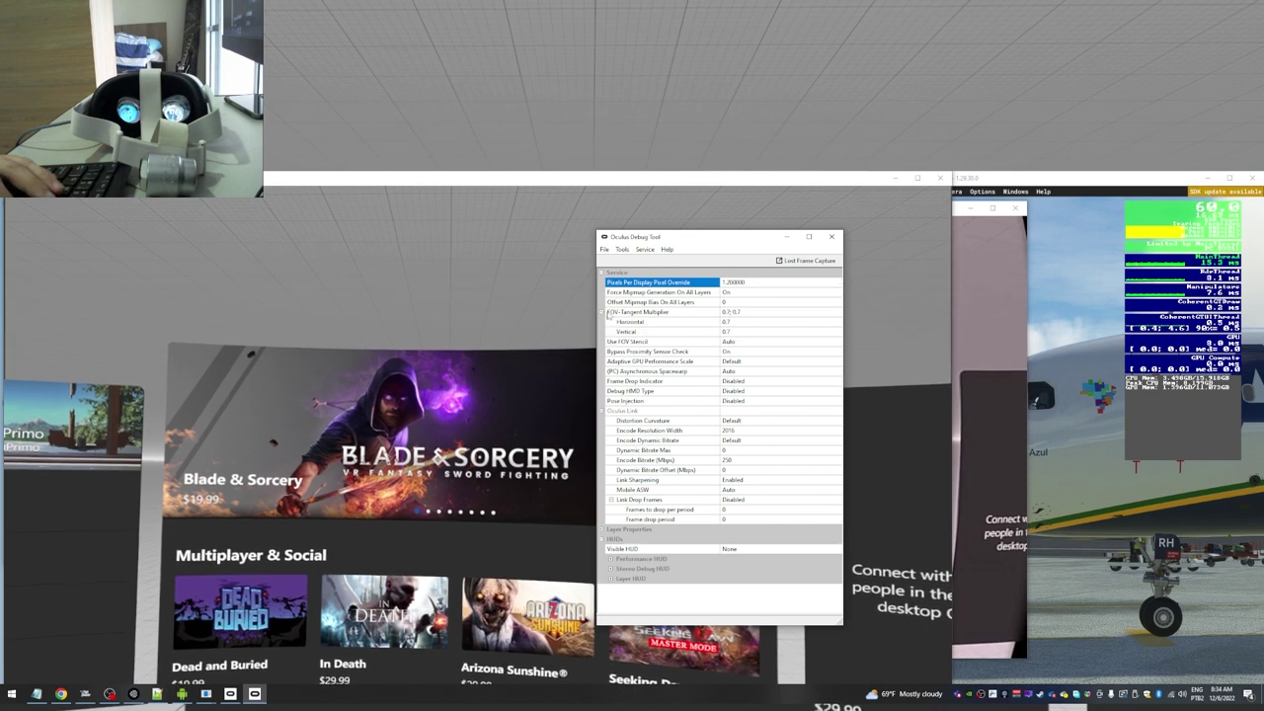
pyautogui.click(696, 322)
pyautogui.click(736, 331)
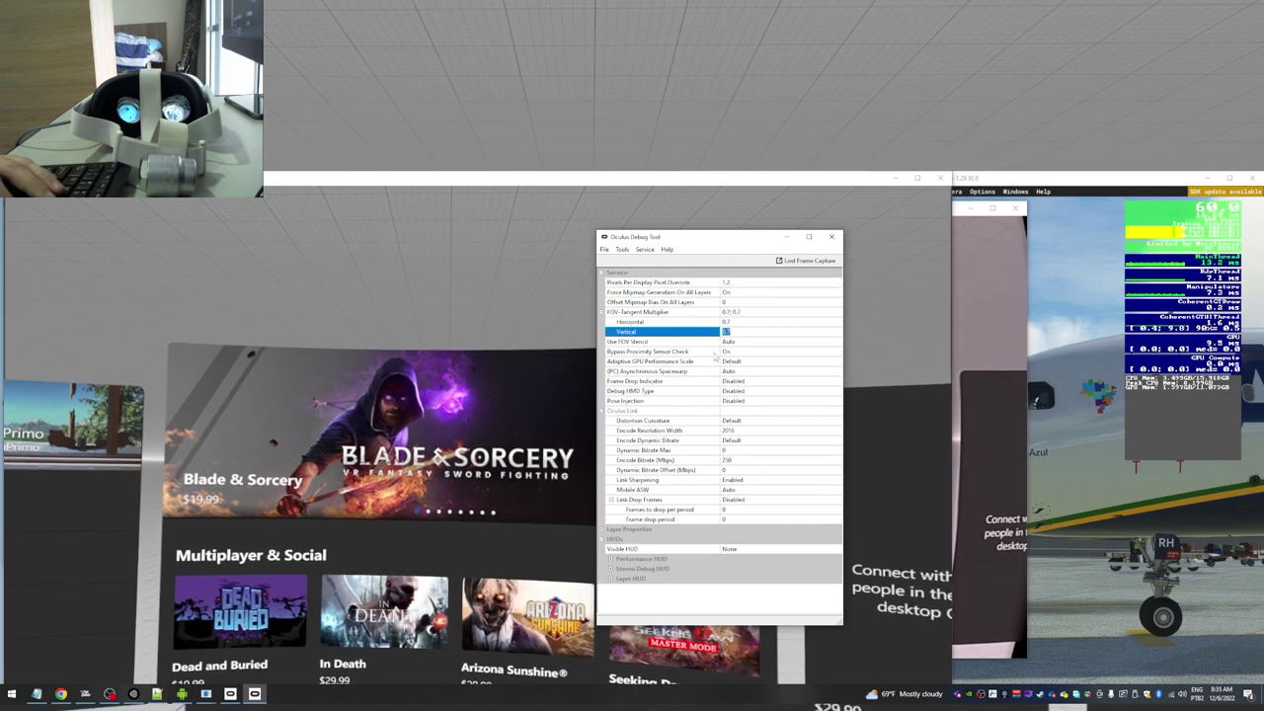
pyautogui.click(731, 371)
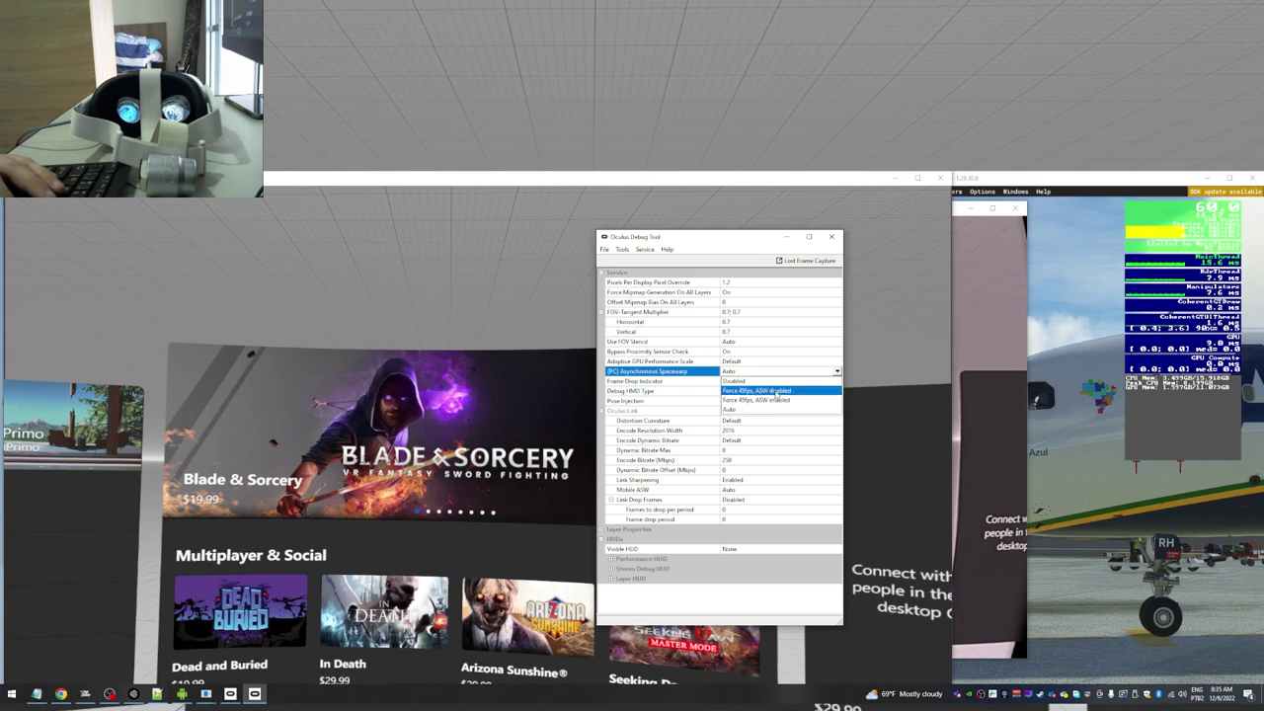
pyautogui.click(769, 391)
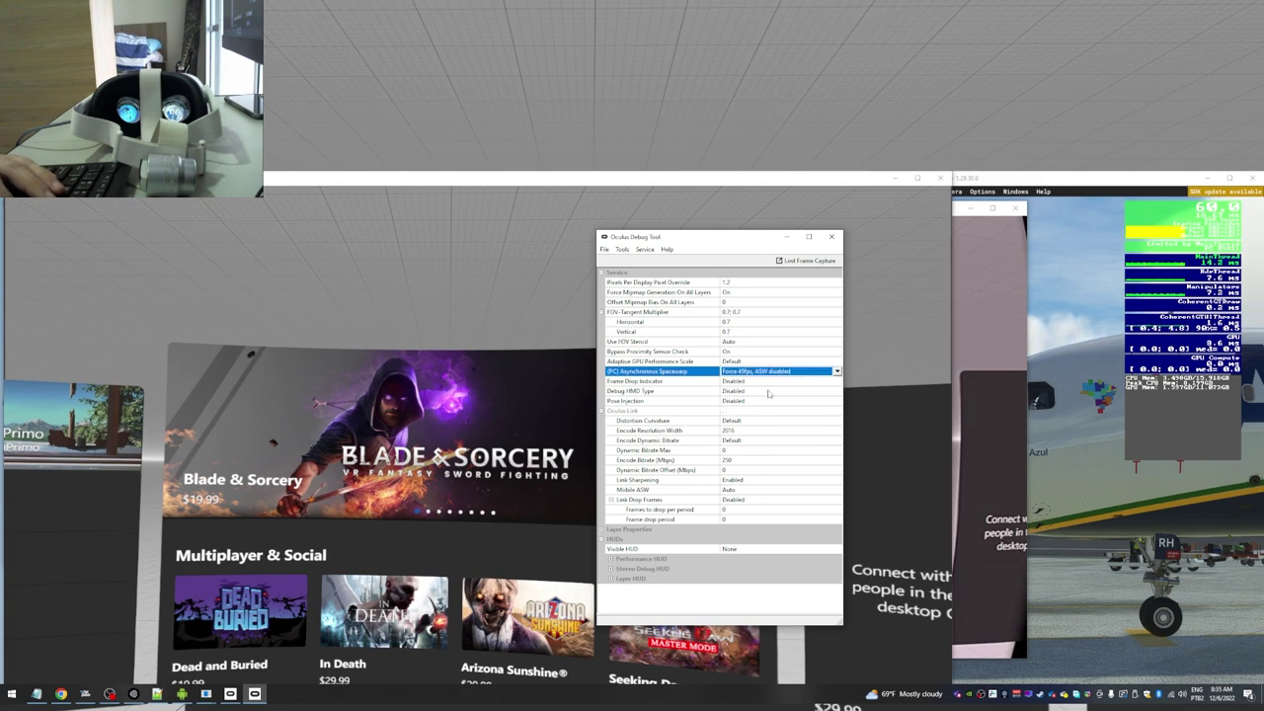
# Review the Encode Resolution Width and Encode Bitrate (Mbps) settings under Oculus Link.
pyautogui.click(742, 432)
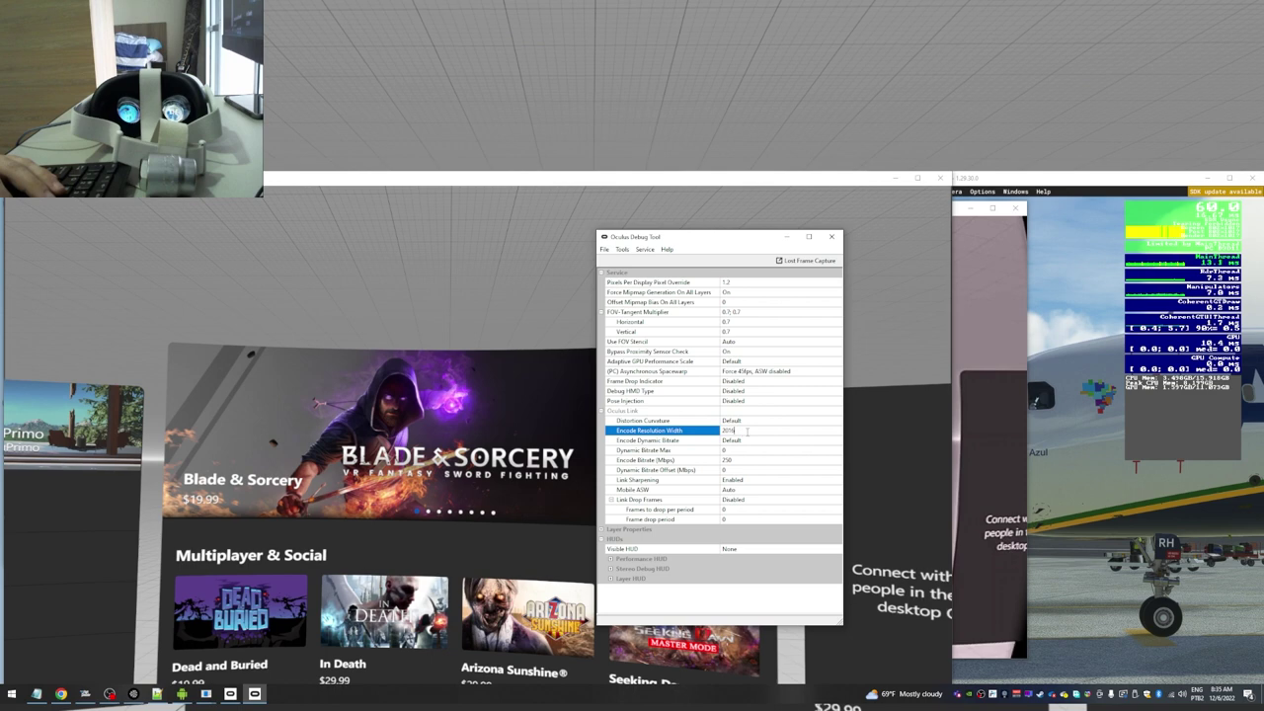
pyautogui.click(676, 461)
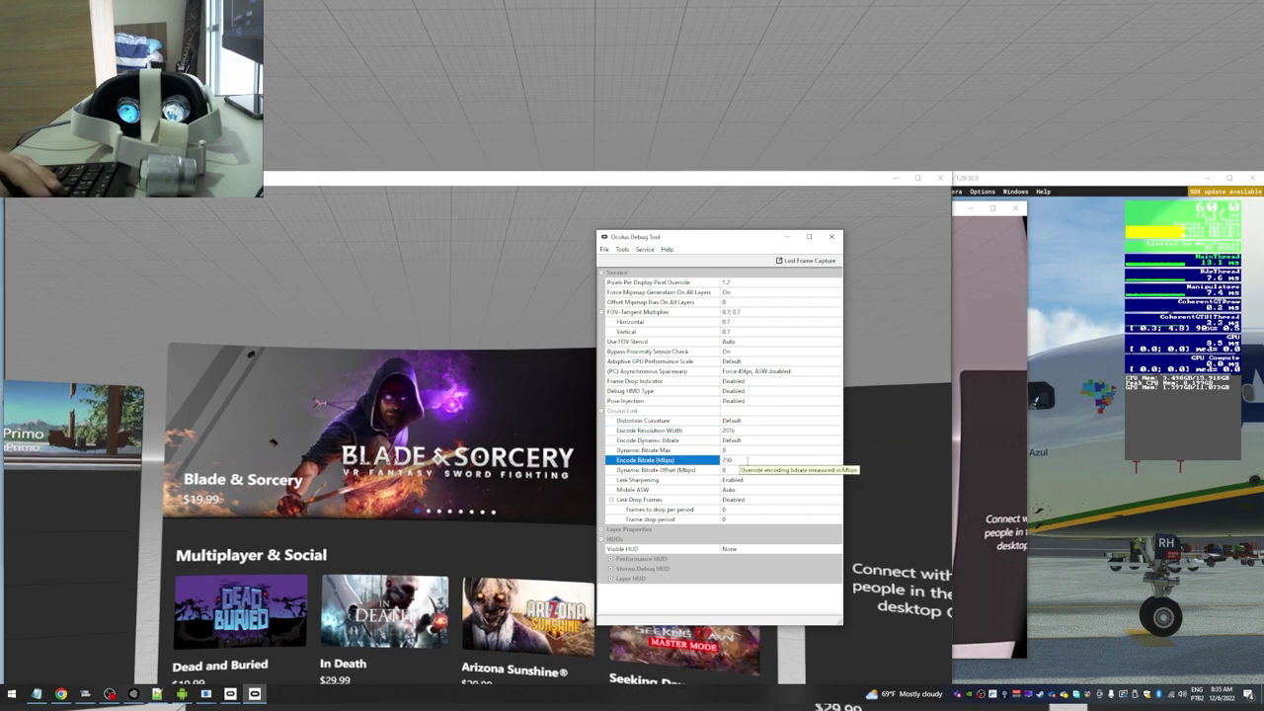
pyautogui.click(735, 460)
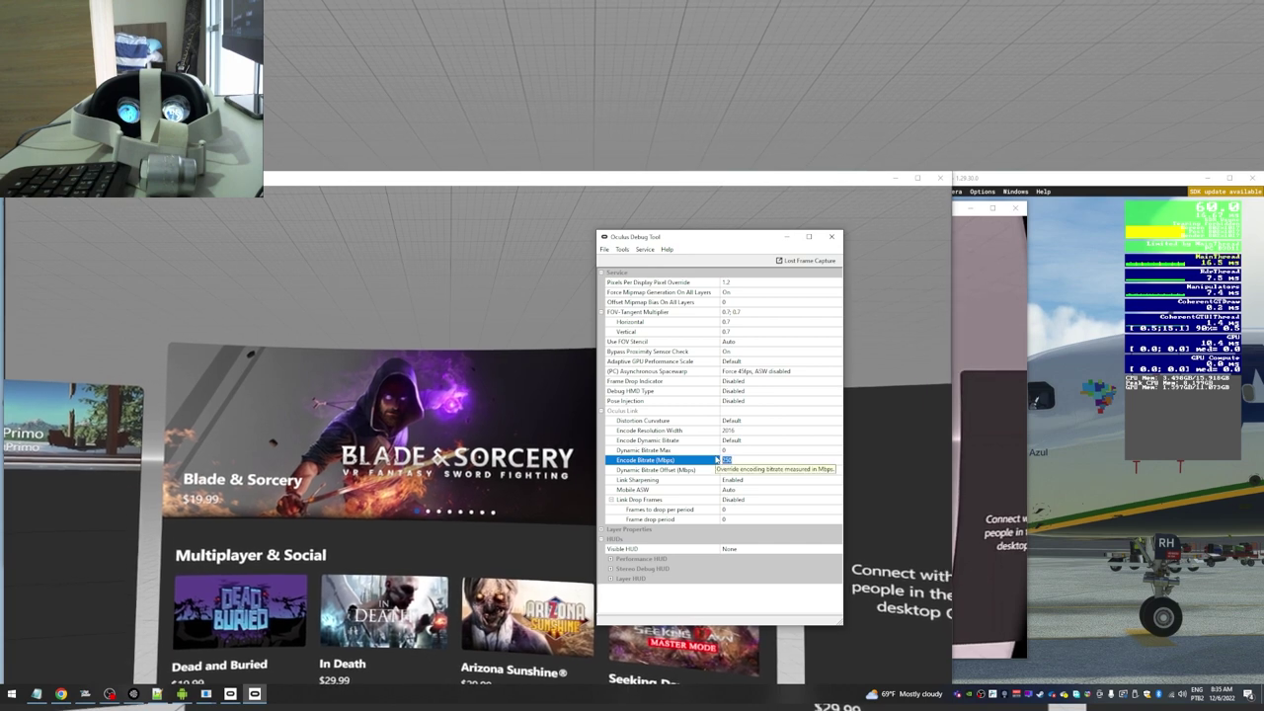
pyautogui.click(738, 470)
pyautogui.press('Up')
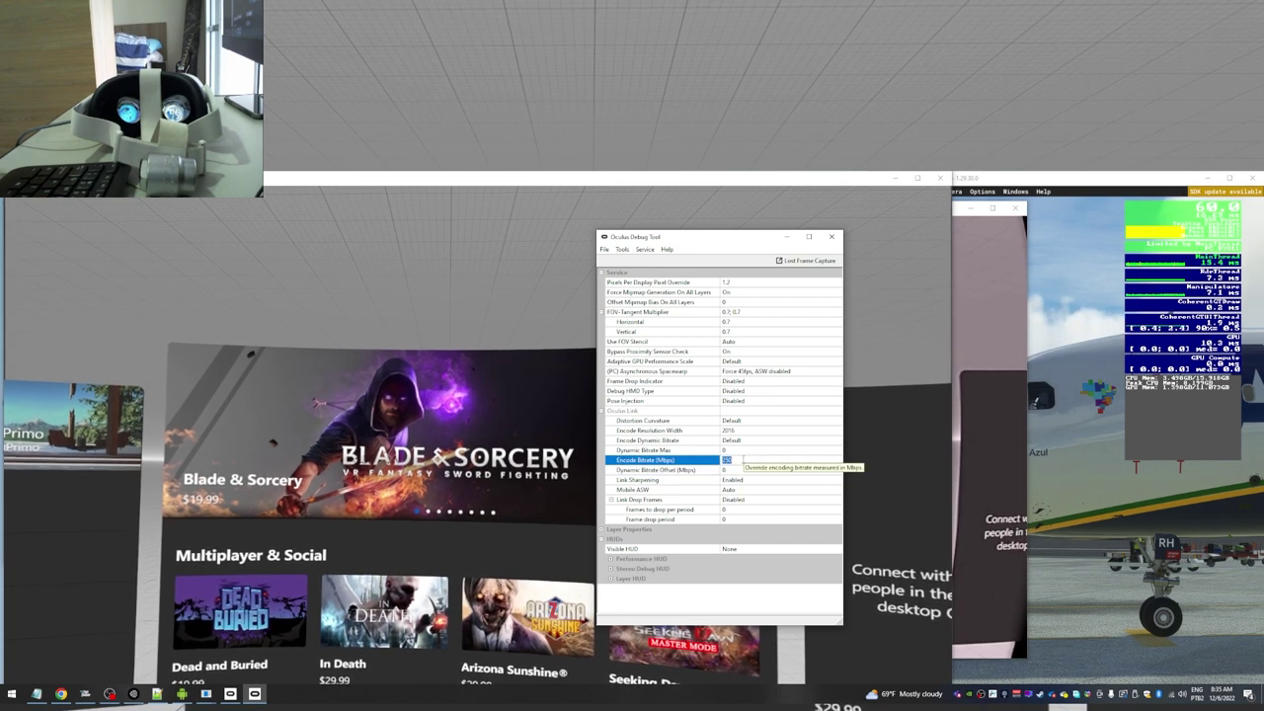
pyautogui.click(732, 460)
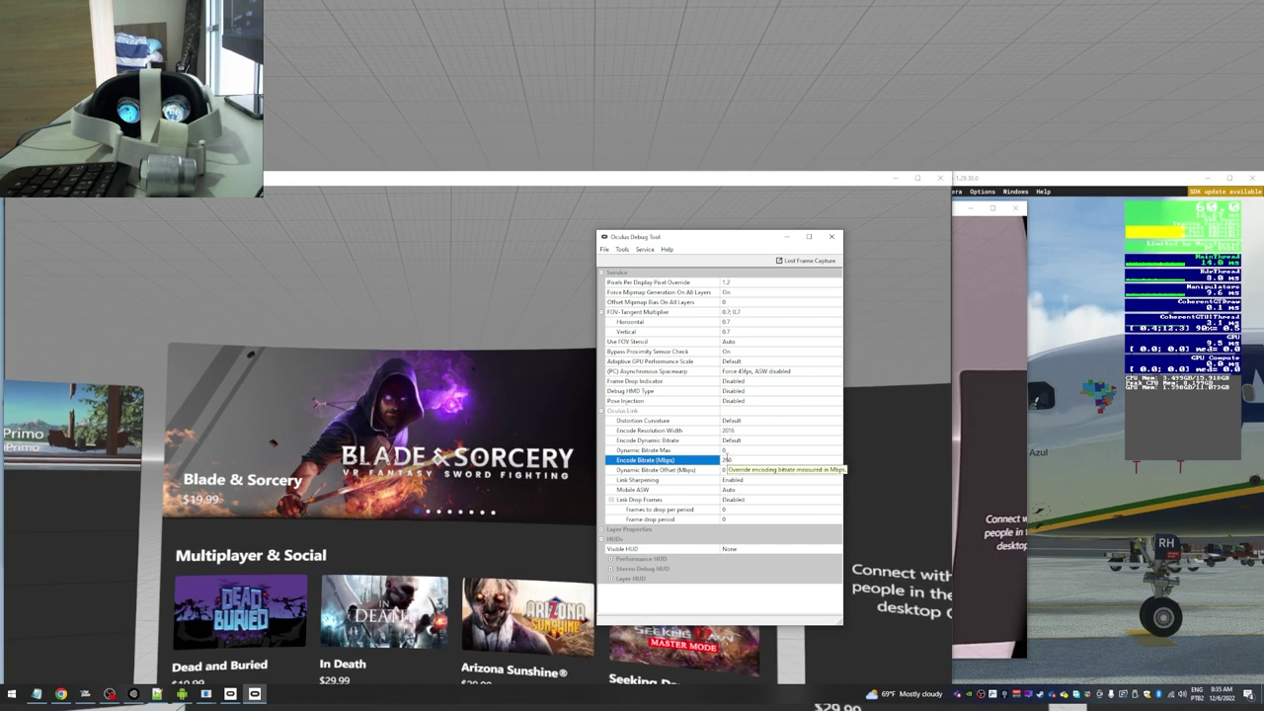